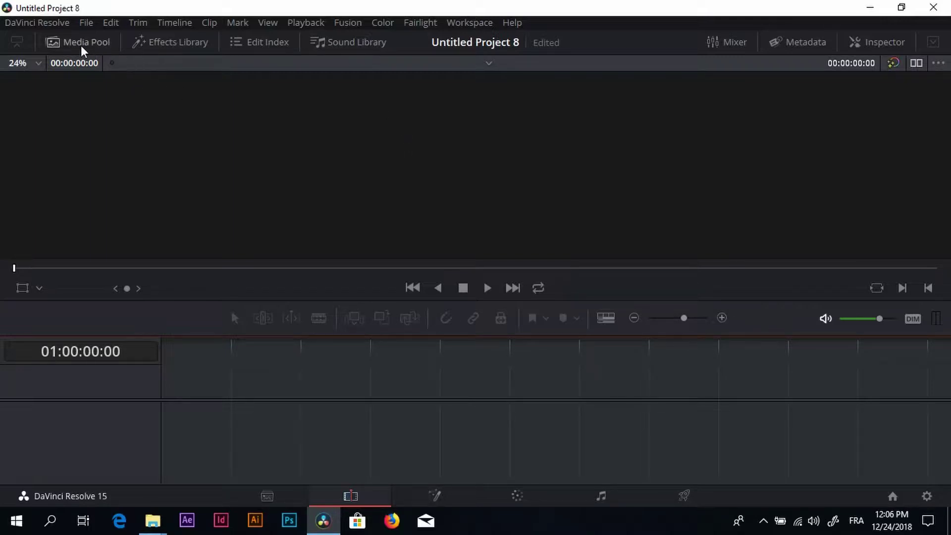
Drag a Solid Color generator onto the empty timeline, then hide the Effects Library and Media Pool.
{"action": "left_click", "coordinate": [175, 40]}
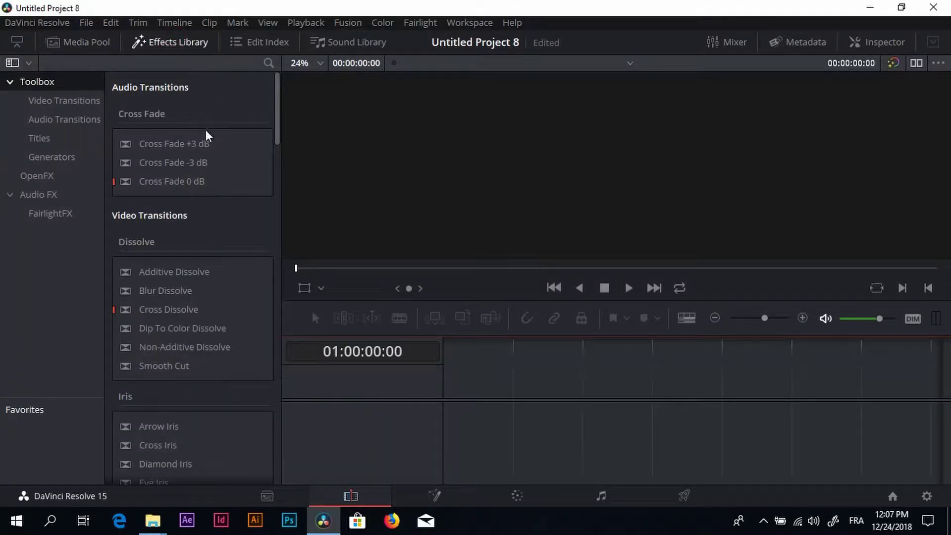
{"action": "left_click", "coordinate": [72, 156]}
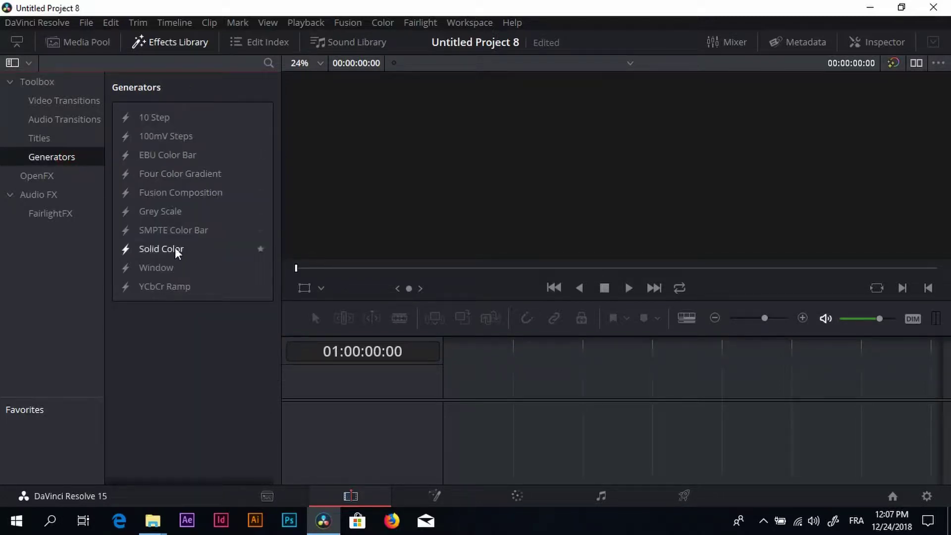
{"action": "left_click_drag", "start_coordinate": [159, 247], "coordinate": [450, 448]}
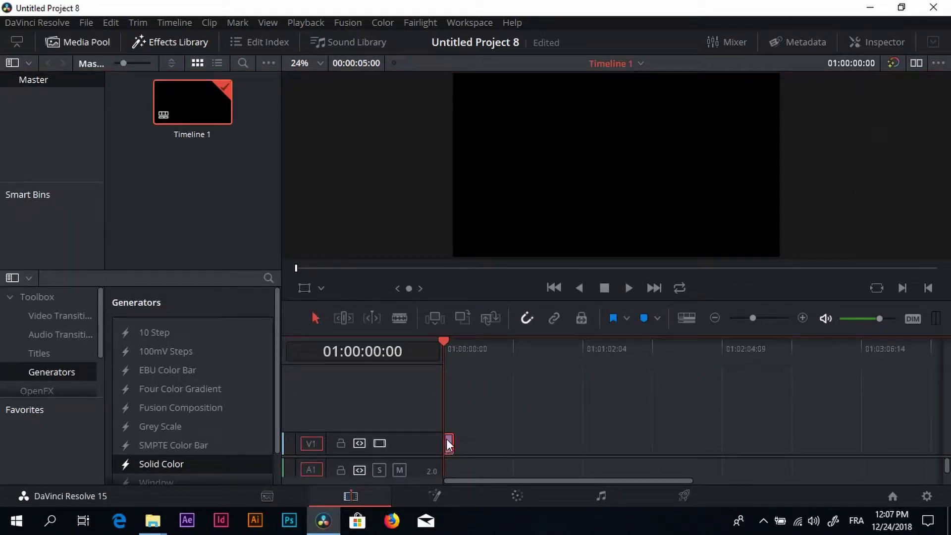
{"action": "left_click", "coordinate": [143, 47]}
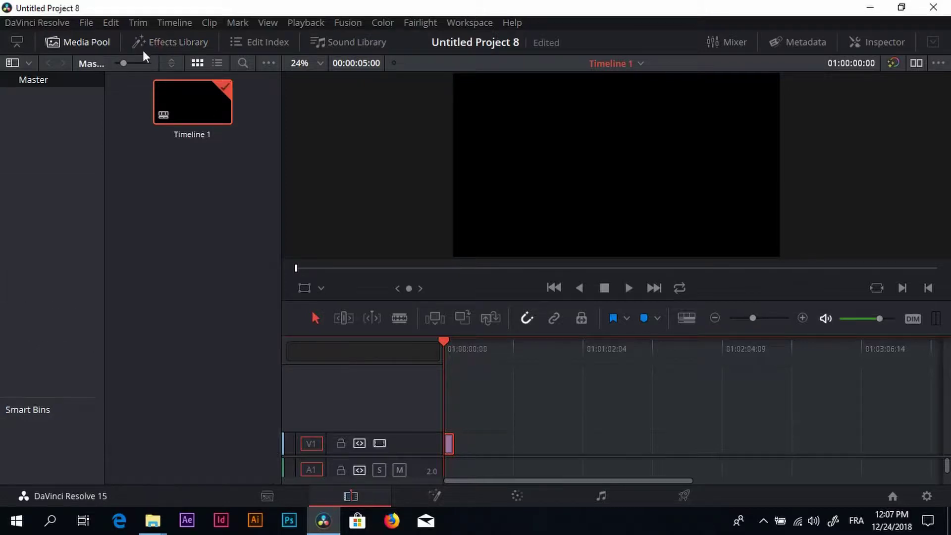
{"action": "left_click", "coordinate": [87, 42]}
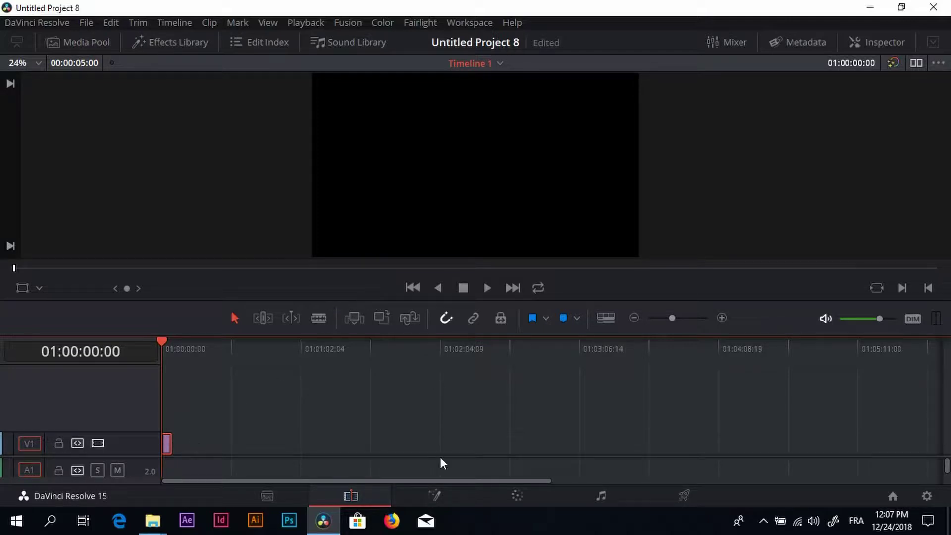
{"action": "left_click", "coordinate": [438, 494]}
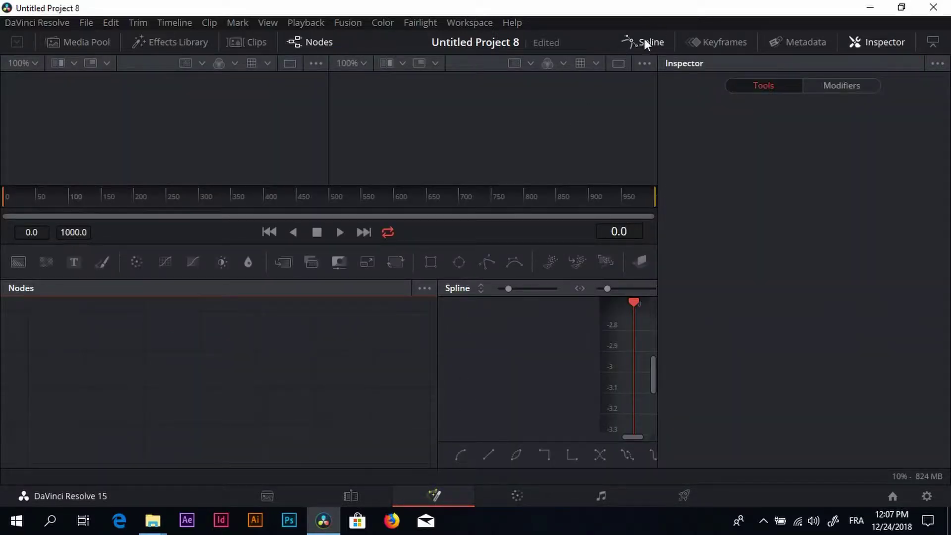
{"action": "left_click", "coordinate": [644, 43]}
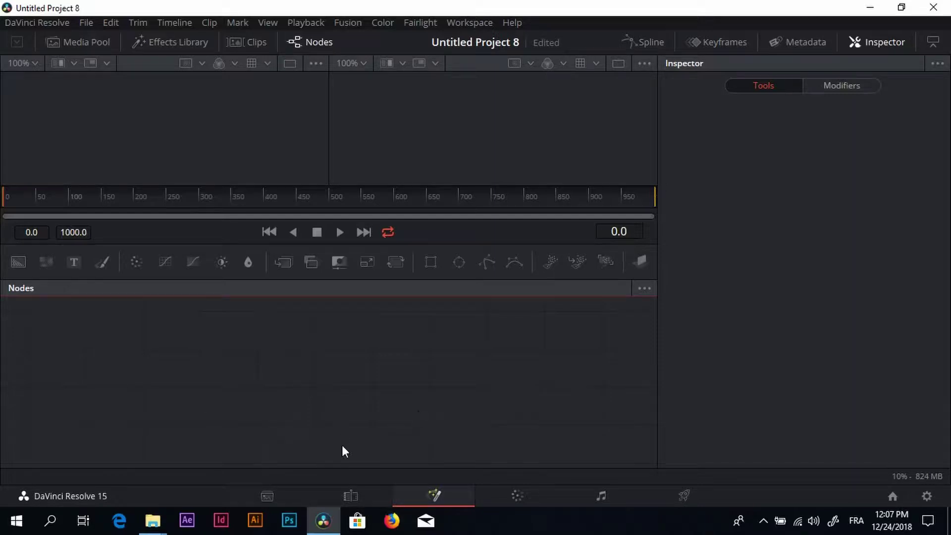
{"action": "left_click", "coordinate": [349, 494]}
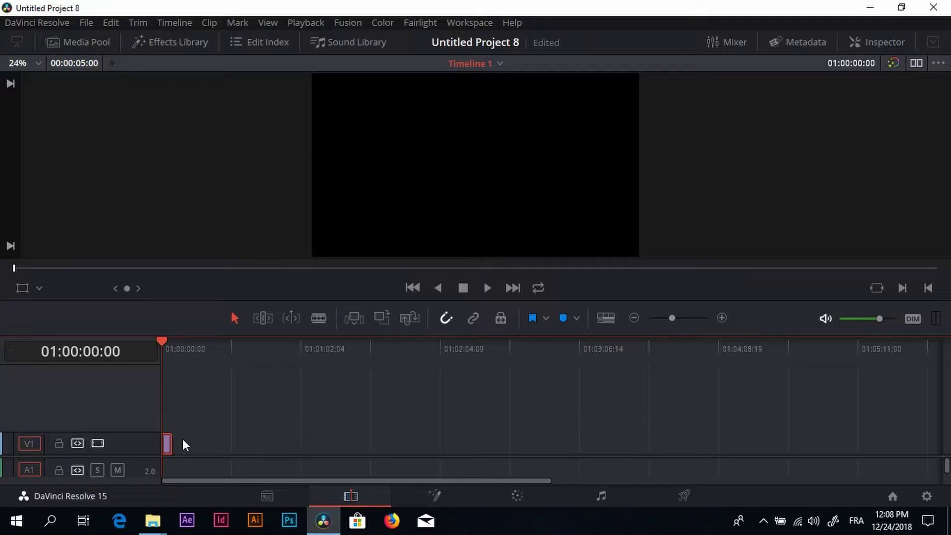
Zoom into the timeline and make the Solid Color clip a compound clip named 'Text animation'.
{"action": "left_click", "coordinate": [722, 317]}
{"action": "left_click", "coordinate": [722, 316]}
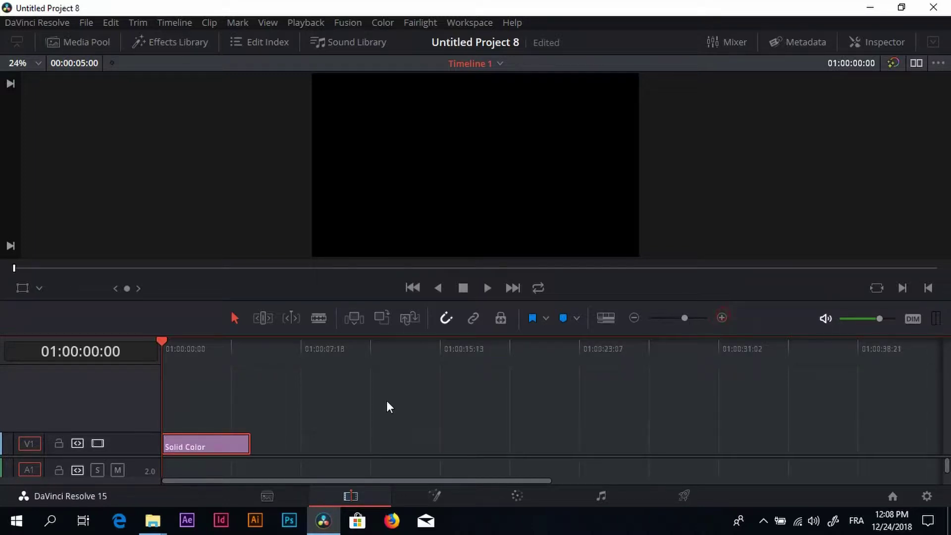
{"action": "right_click", "coordinate": [219, 448]}
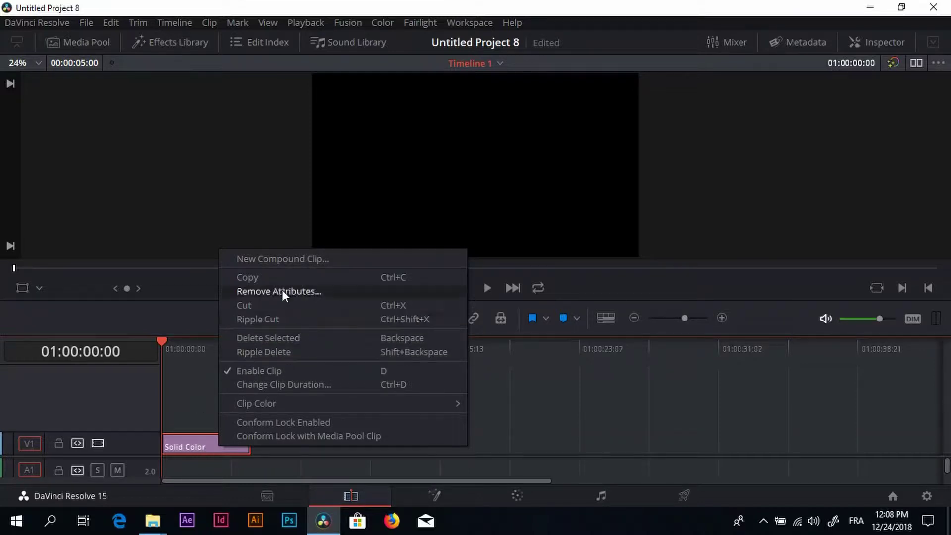
{"action": "left_click", "coordinate": [315, 257]}
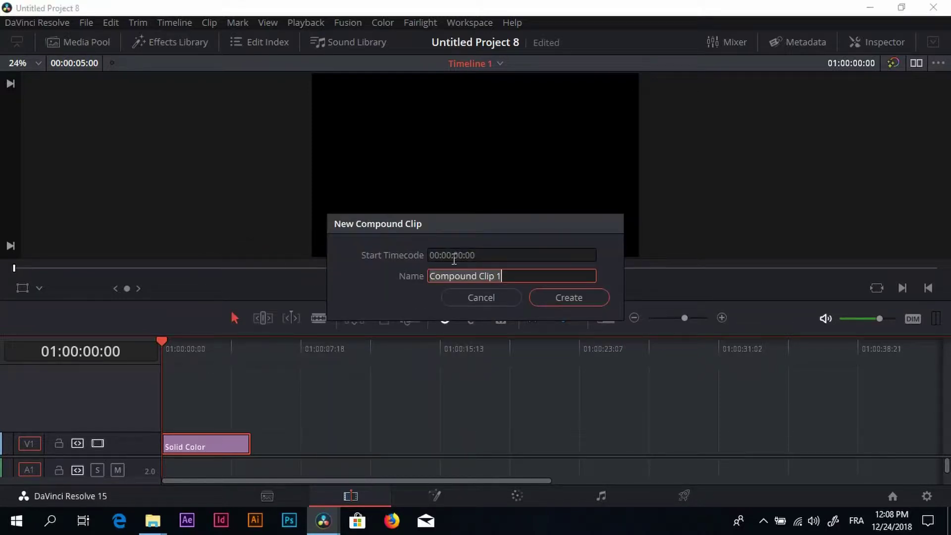
{"action": "type", "text": "Text ani"}
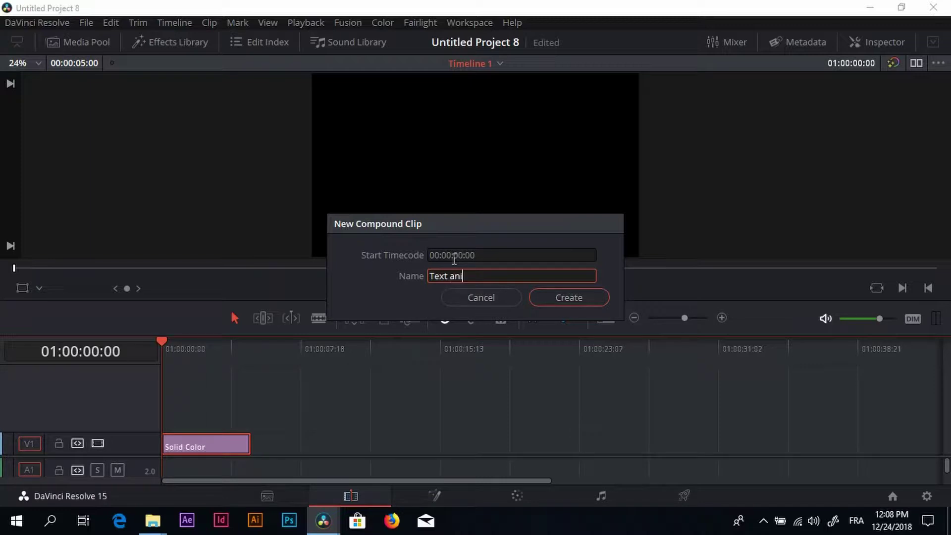
{"action": "type", "text": "mation"}
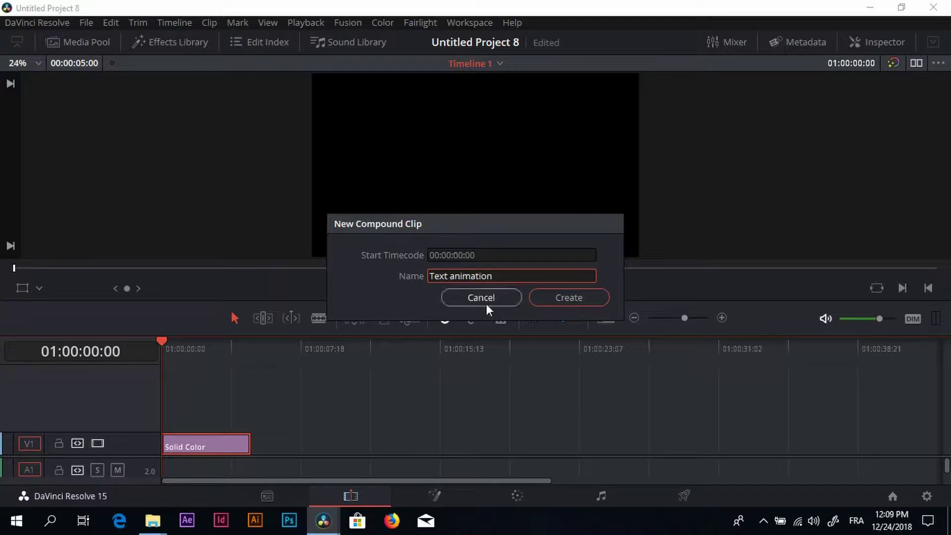
{"action": "left_click", "coordinate": [565, 297]}
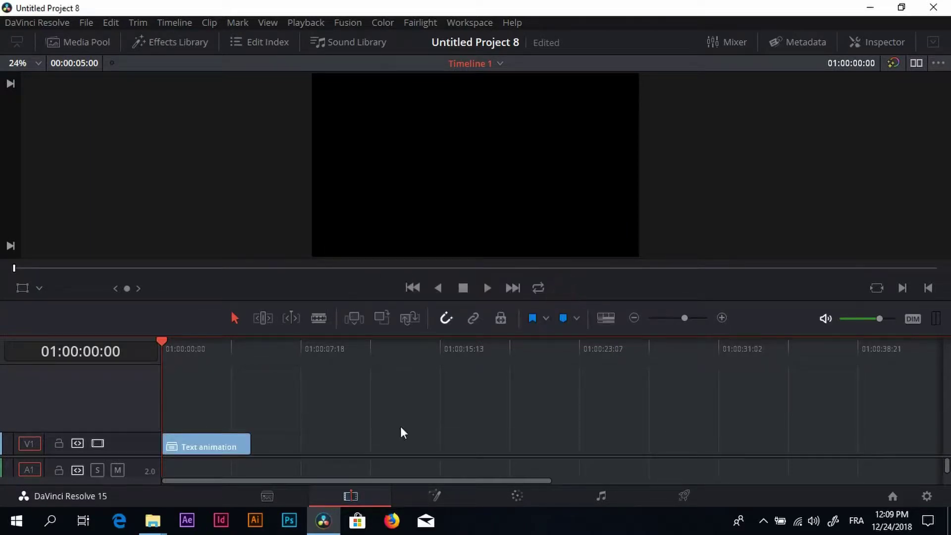
On the Fusion page, move MediaOut1 aside and break its link from MediaIn1.
{"action": "left_click", "coordinate": [432, 494]}
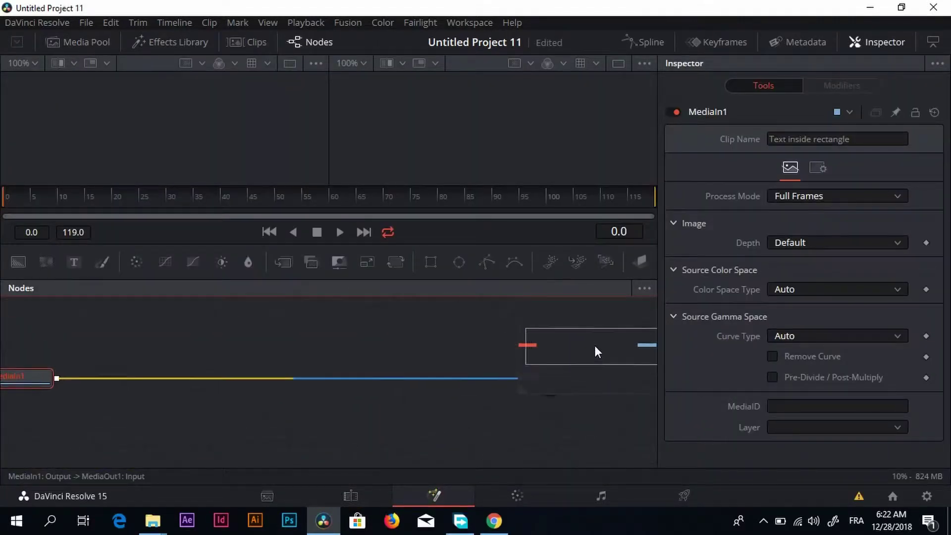
{"action": "mouse_move", "coordinate": [619, 358]}
{"action": "left_mouse_down"}
{"action": "mouse_move", "coordinate": [605, 358]}
{"action": "mouse_move", "coordinate": [600, 345]}
{"action": "mouse_move", "coordinate": [631, 352]}
{"action": "mouse_move", "coordinate": [619, 349]}
{"action": "left_mouse_up"}
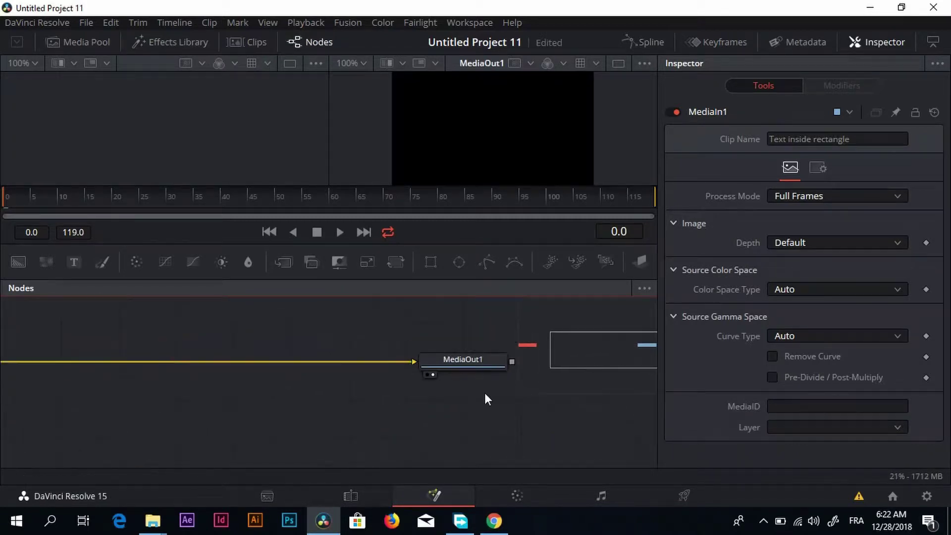
{"action": "left_click", "coordinate": [455, 356]}
{"action": "left_click_drag", "start_coordinate": [465, 351], "coordinate": [172, 375]}
{"action": "left_click_drag", "start_coordinate": [616, 347], "coordinate": [589, 349]}
{"action": "left_click_drag", "start_coordinate": [377, 384], "coordinate": [447, 383]}
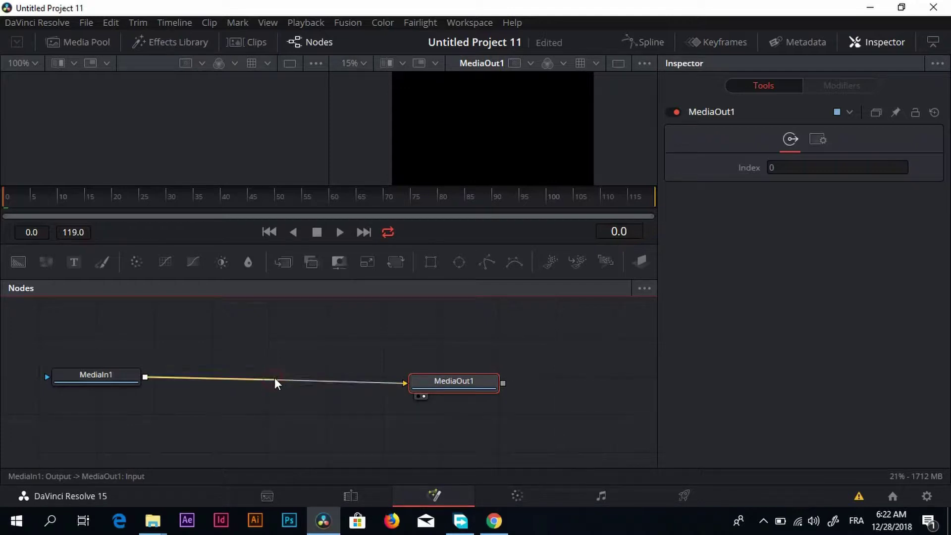
{"action": "left_click_drag", "start_coordinate": [275, 380], "coordinate": [278, 383]}
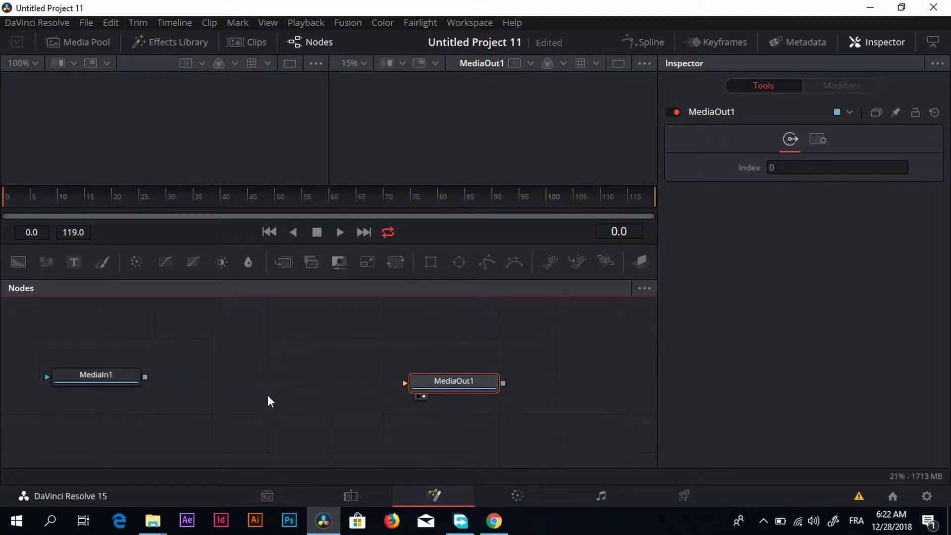
{"action": "left_click_drag", "start_coordinate": [458, 385], "coordinate": [514, 366]}
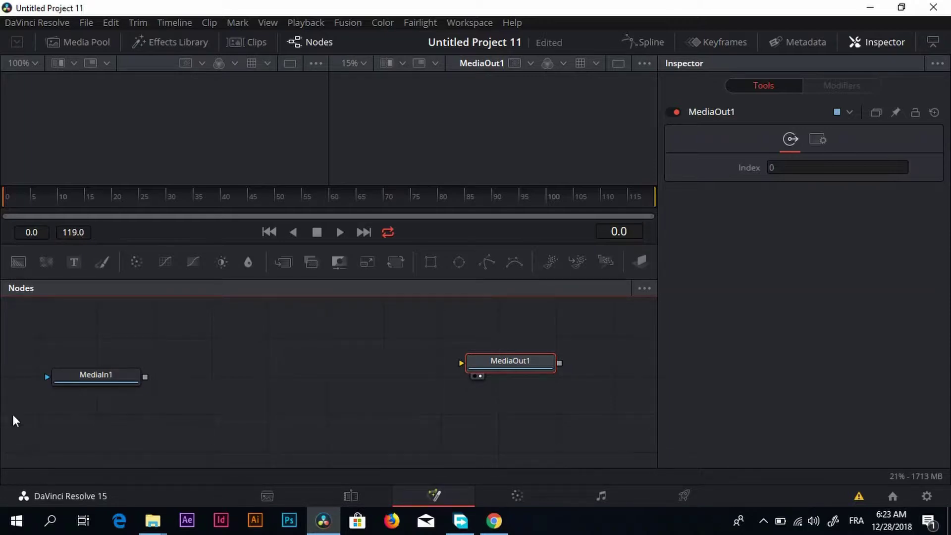
Add a Background1 node between MediaIn1 and MediaOut1 and show it in a taller left viewer.
{"action": "left_click", "coordinate": [377, 339]}
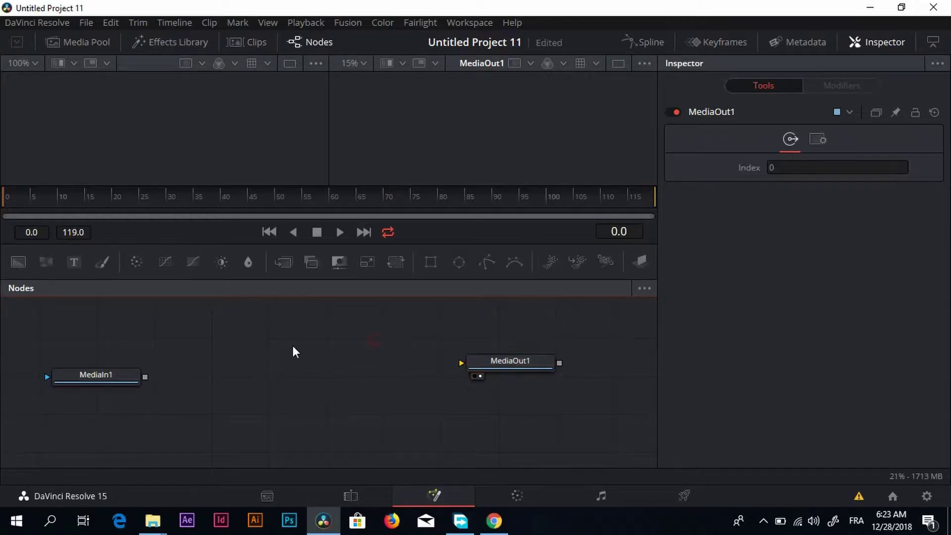
{"action": "left_click", "coordinate": [25, 264]}
{"action": "left_click_drag", "start_coordinate": [361, 346], "coordinate": [346, 367]}
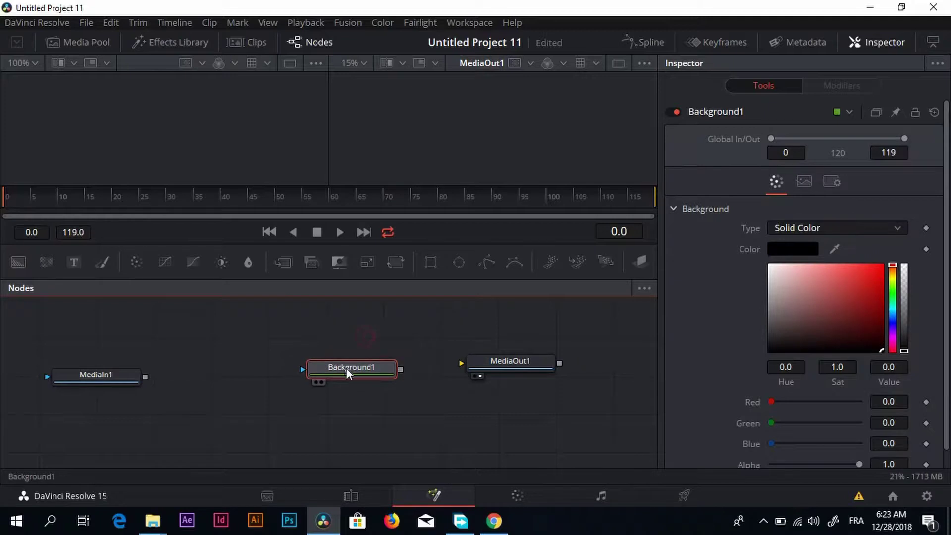
{"action": "left_click", "coordinate": [315, 382]}
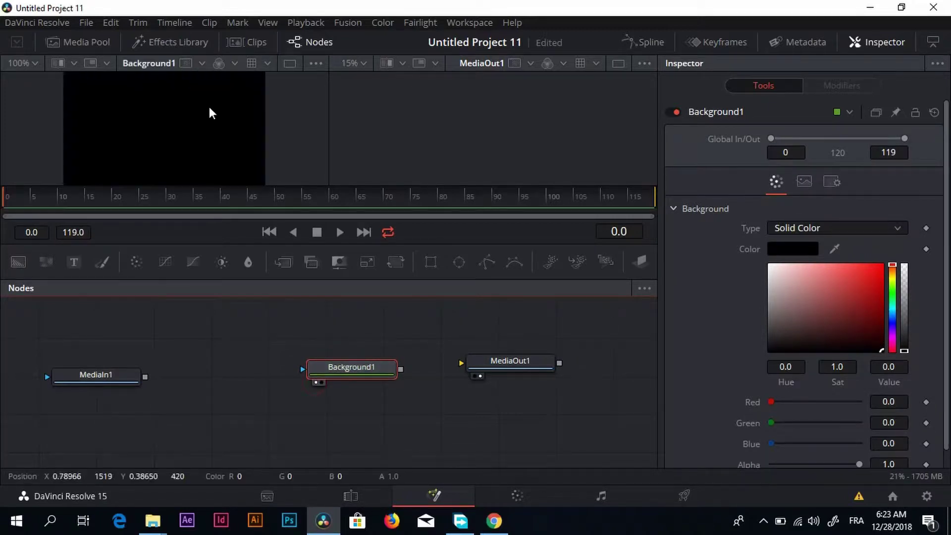
{"action": "left_click_drag", "start_coordinate": [422, 244], "coordinate": [419, 301]}
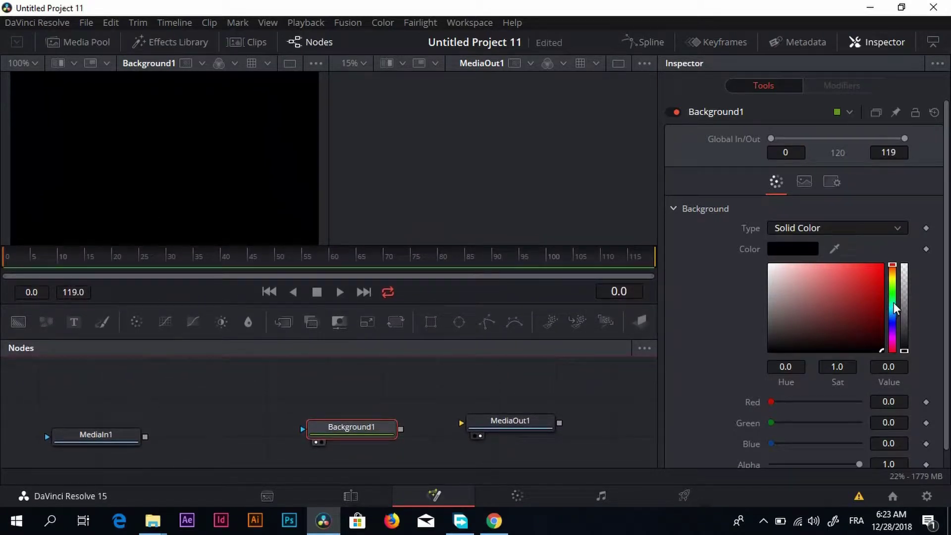
Color Background1 a bright teal at hue 0.464 with a Four Corner gradient type.
{"action": "left_click_drag", "start_coordinate": [891, 307], "coordinate": [891, 305]}
{"action": "left_click", "coordinate": [876, 270]}
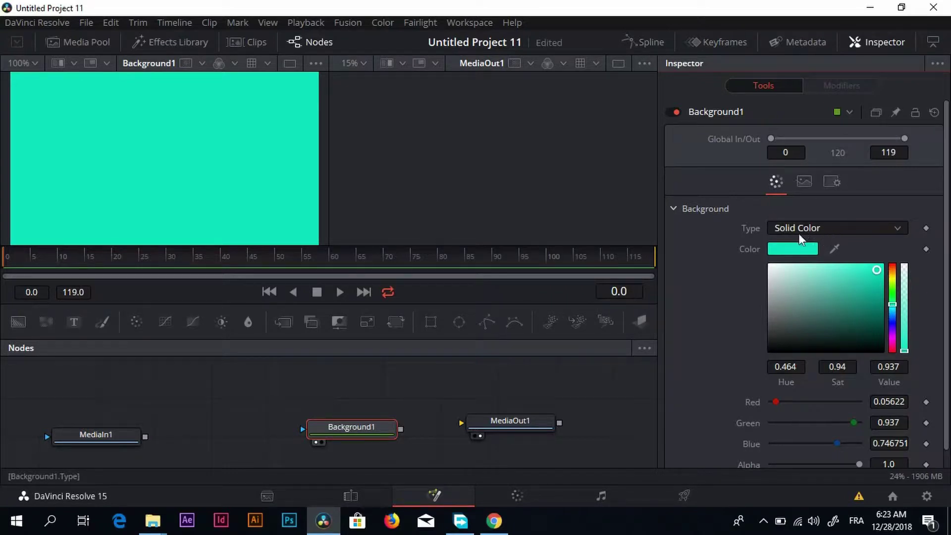
{"action": "left_click", "coordinate": [837, 228]}
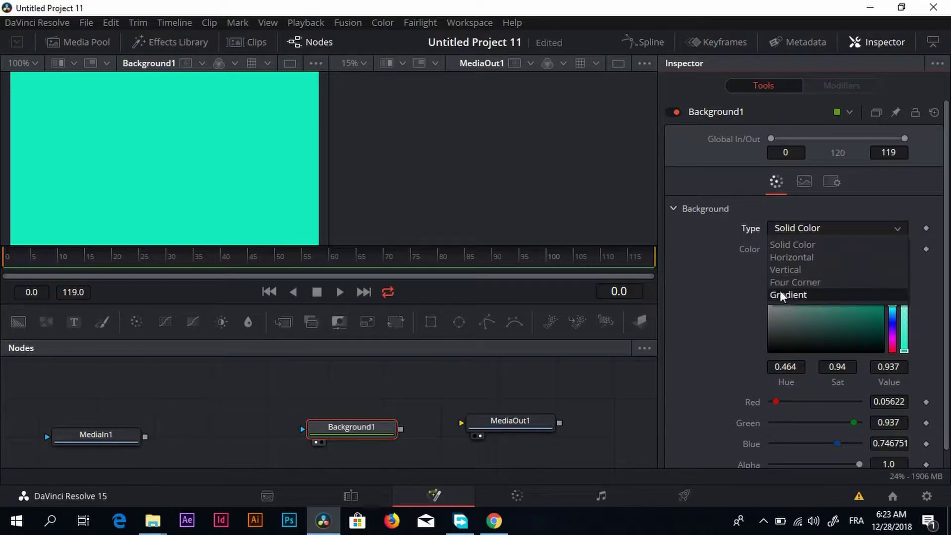
{"action": "left_click", "coordinate": [807, 285]}
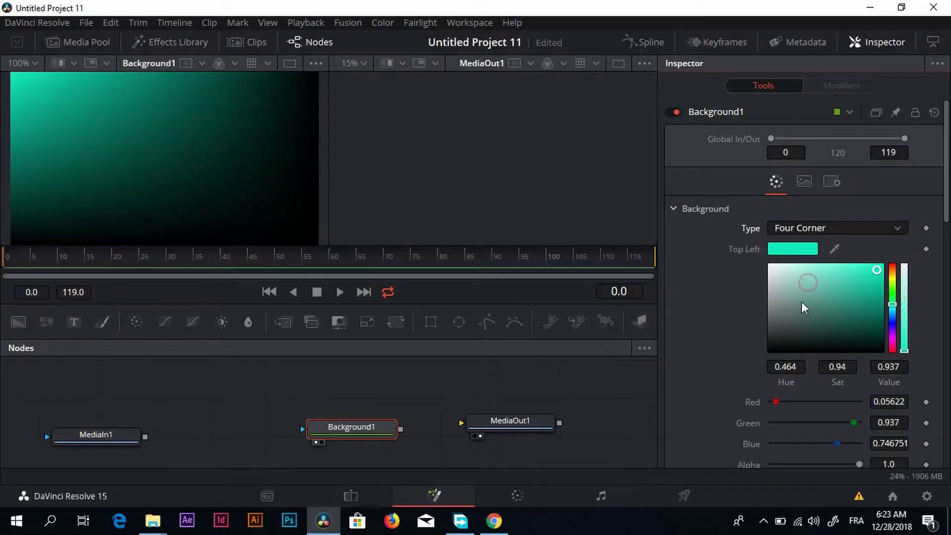
{"action": "left_click_drag", "start_coordinate": [360, 435], "coordinate": [345, 411]}
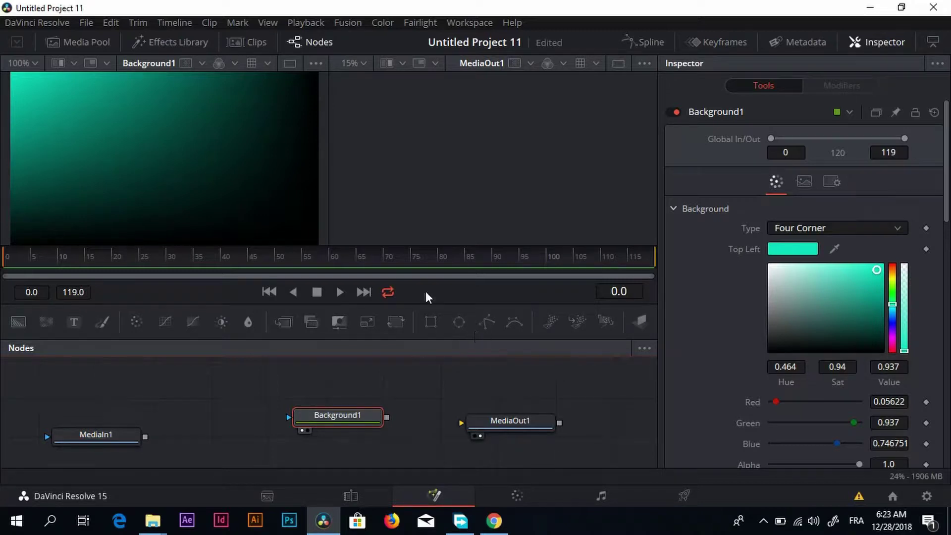
Add a Rectangle1 mask to Background1, view it, and select it to edit its settings.
{"action": "left_click", "coordinate": [429, 323]}
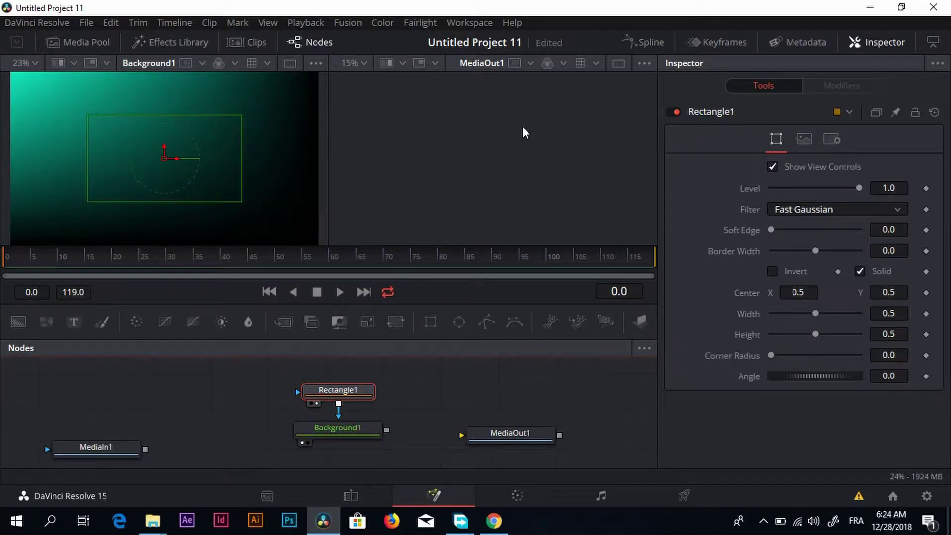
{"action": "left_click", "coordinate": [317, 403]}
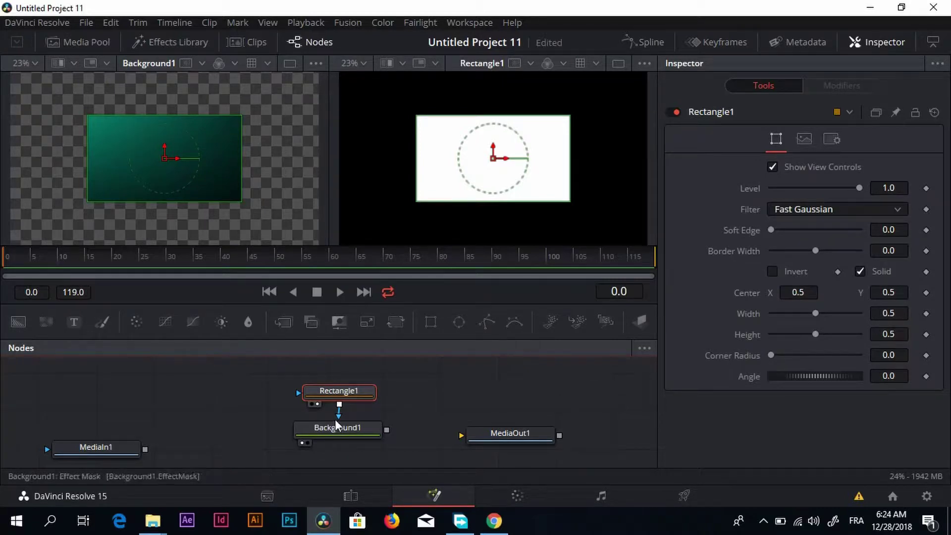
{"action": "left_click", "coordinate": [309, 432]}
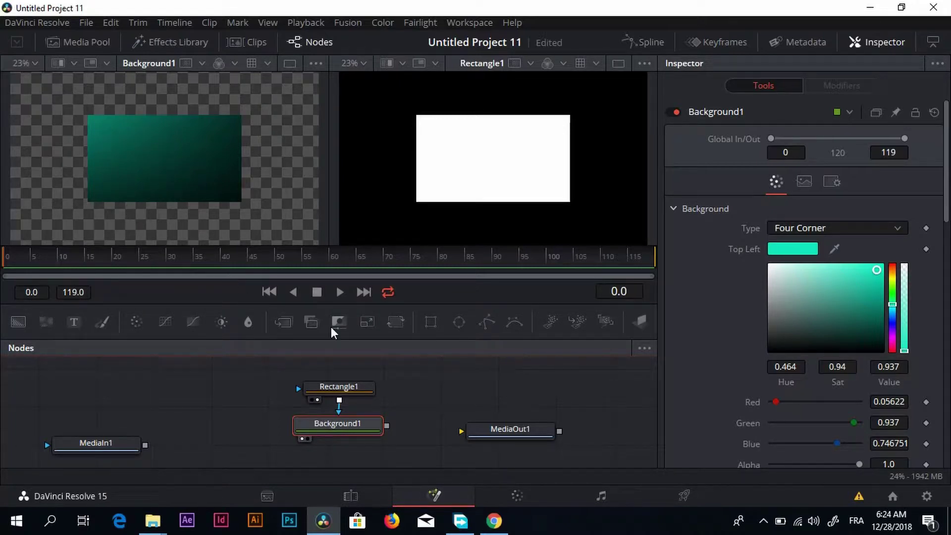
{"action": "left_click", "coordinate": [331, 386]}
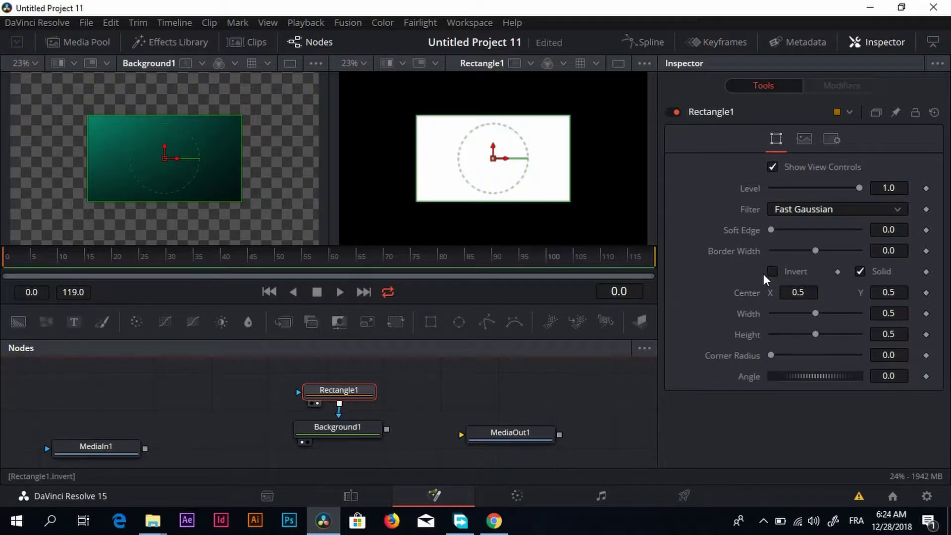
Uncheck Solid, set border width to 0.0301, then widen the rectangle and shift it slightly left.
{"action": "left_click", "coordinate": [859, 272]}
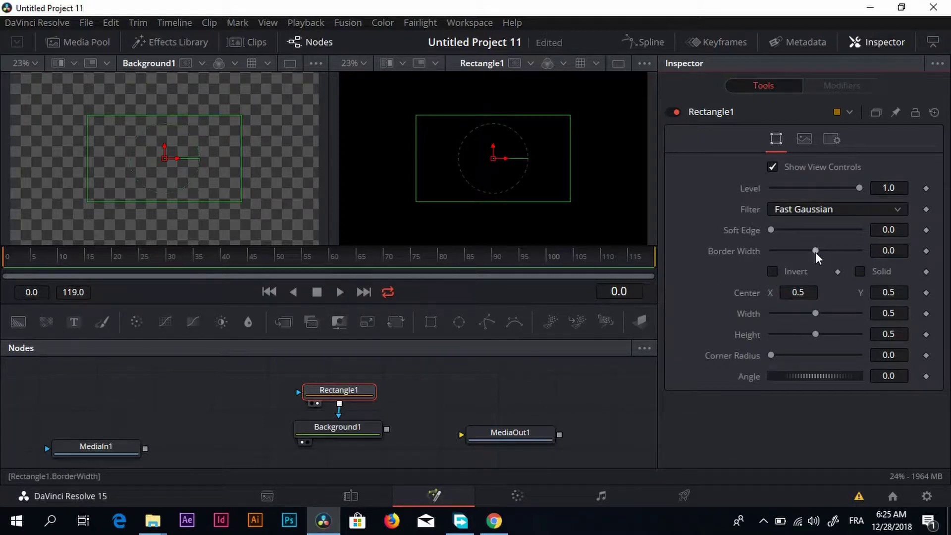
{"action": "left_click_drag", "start_coordinate": [816, 251], "coordinate": [821, 254]}
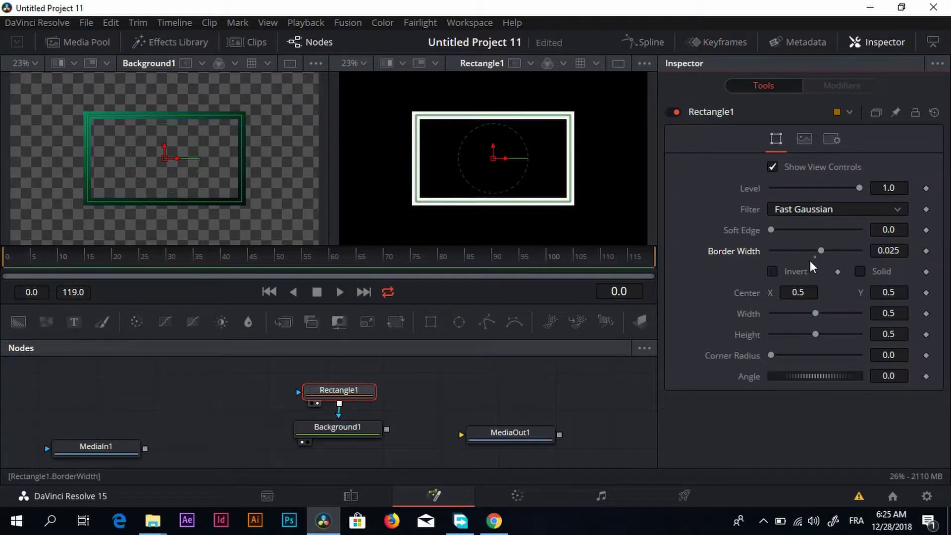
{"action": "left_click", "coordinate": [897, 250]}
{"action": "type", "text": "8"}
{"action": "key", "text": "Return"}
{"action": "type", "text": "0.0285"}
{"action": "key", "text": "Return"}
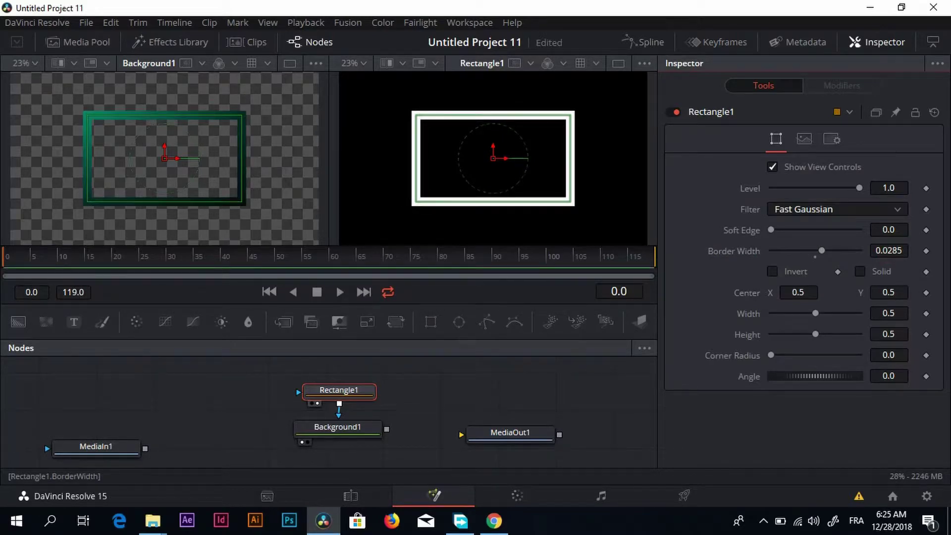
{"action": "left_click_drag", "start_coordinate": [889, 250], "coordinate": [896, 250]}
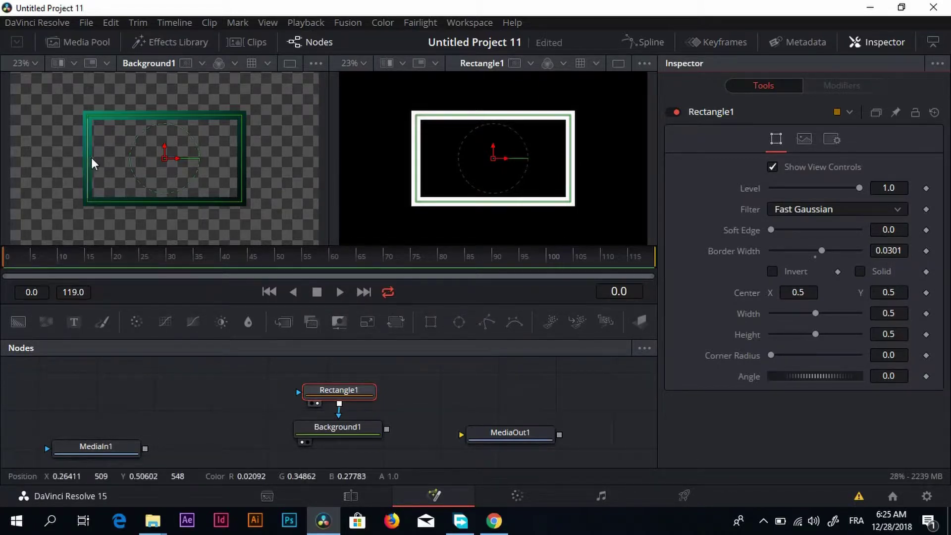
{"action": "left_click_drag", "start_coordinate": [87, 155], "coordinate": [42, 156]}
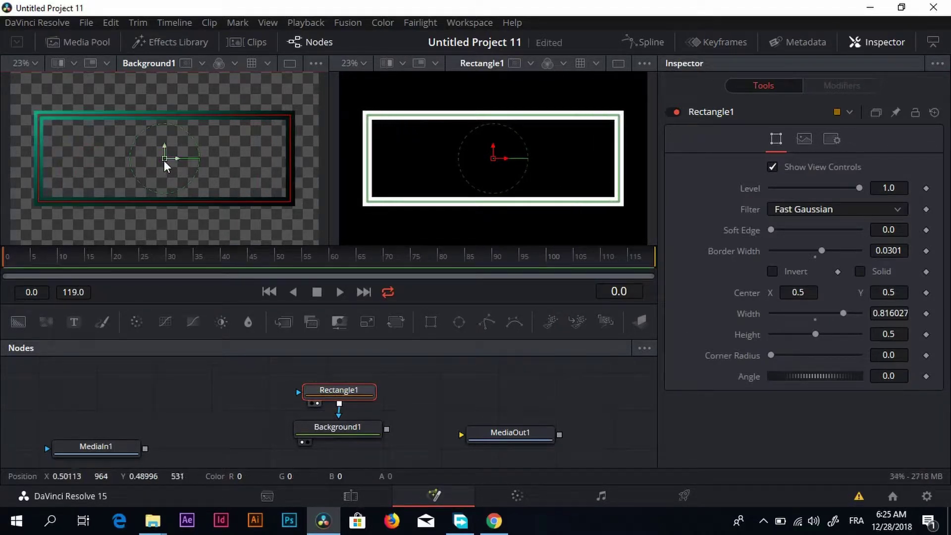
{"action": "left_click_drag", "start_coordinate": [164, 159], "coordinate": [160, 157]}
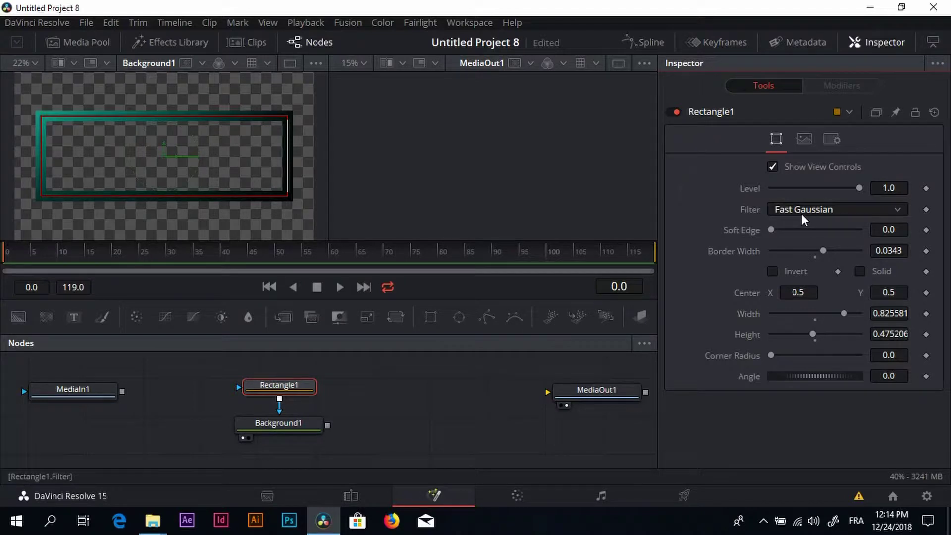
Set Rectangle1's edge filter to Box, test the soft edge, and scrub to preview.
{"action": "left_click", "coordinate": [800, 208]}
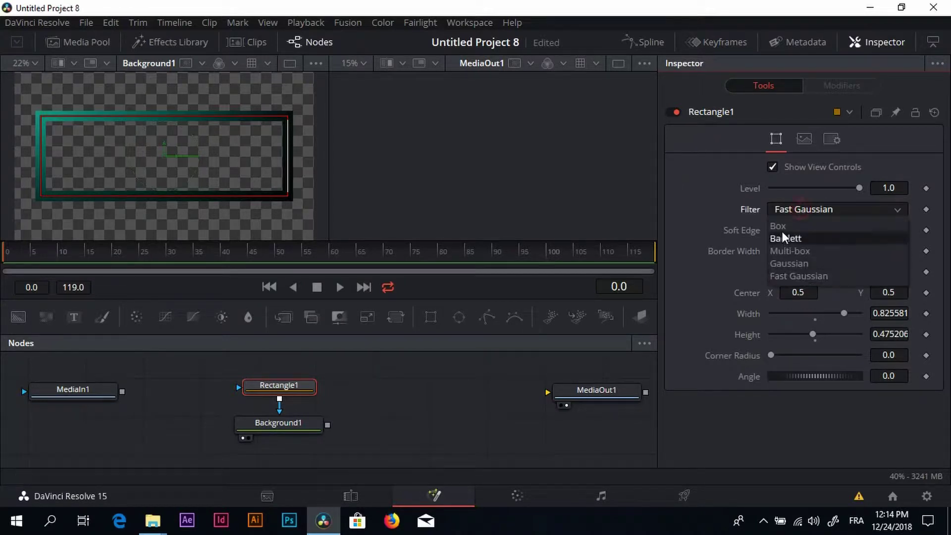
{"action": "left_click", "coordinate": [783, 228]}
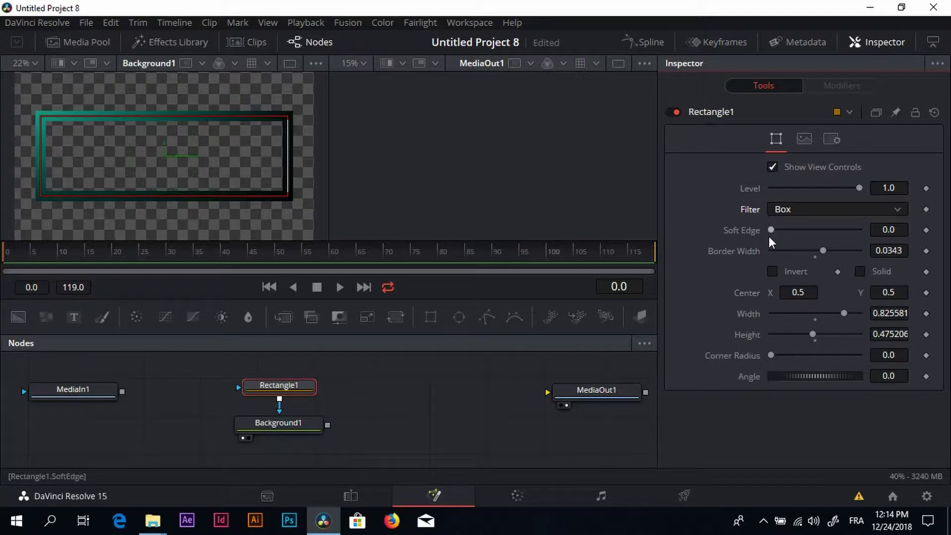
{"action": "mouse_move", "coordinate": [771, 228]}
{"action": "left_mouse_down"}
{"action": "mouse_move", "coordinate": [795, 227]}
{"action": "mouse_move", "coordinate": [768, 230]}
{"action": "left_mouse_up"}
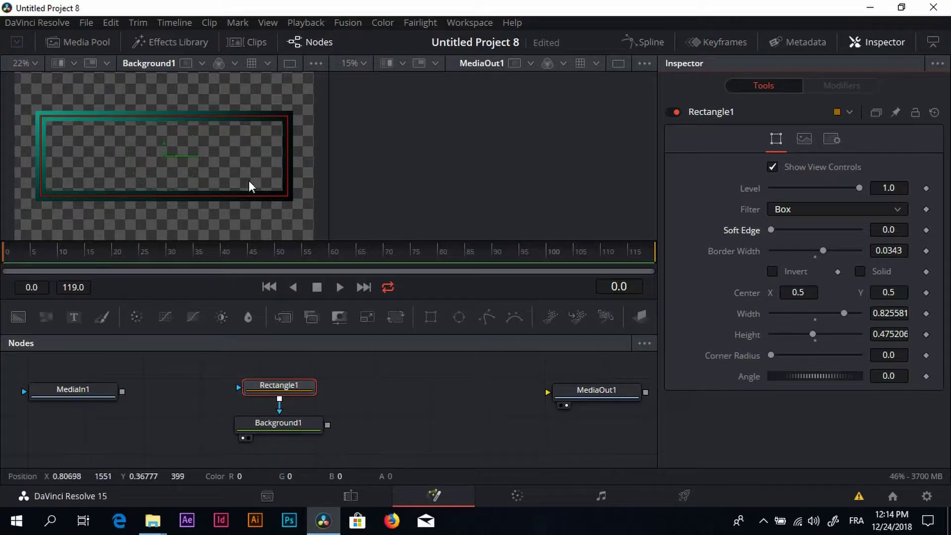
{"action": "mouse_move", "coordinate": [7, 254]}
{"action": "left_mouse_down"}
{"action": "mouse_move", "coordinate": [358, 228]}
{"action": "mouse_move", "coordinate": [225, 256]}
{"action": "mouse_move", "coordinate": [64, 270]}
{"action": "mouse_move", "coordinate": [20, 263]}
{"action": "left_mouse_up"}
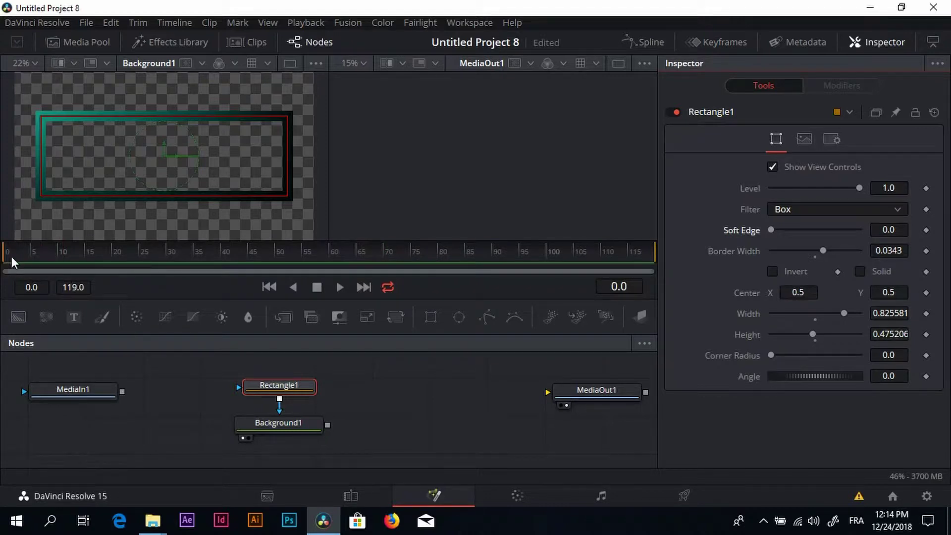
Keyframe Rectangle1 height from 0.02 at frame 0 to full height at frame 55.
{"action": "left_click_drag", "start_coordinate": [200, 112], "coordinate": [210, 156]}
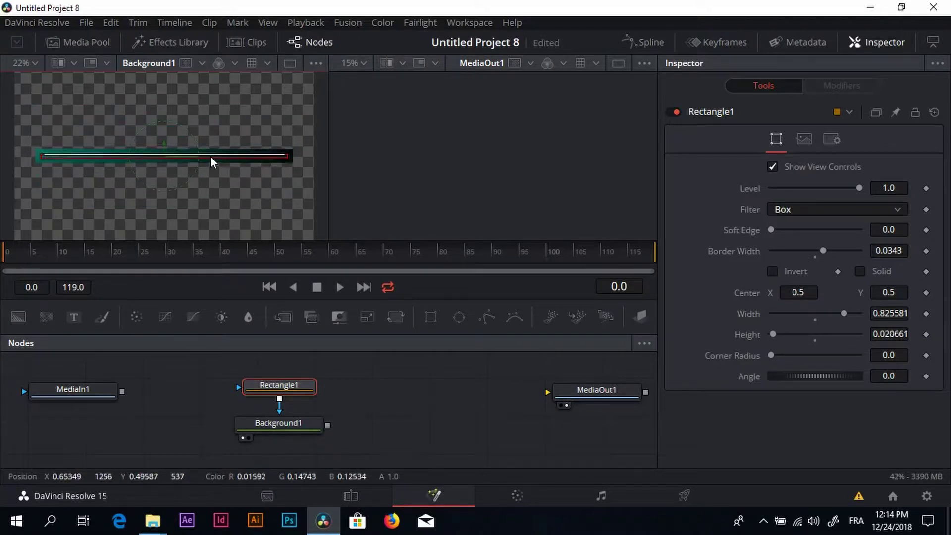
{"action": "left_click", "coordinate": [925, 335]}
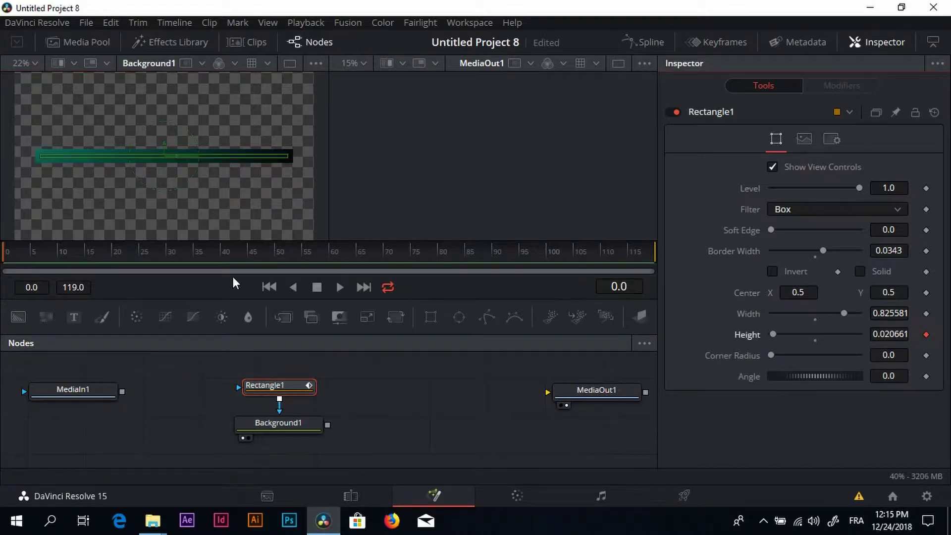
{"action": "left_click_drag", "start_coordinate": [6, 255], "coordinate": [302, 244]}
{"action": "left_click_drag", "start_coordinate": [244, 150], "coordinate": [242, 118]}
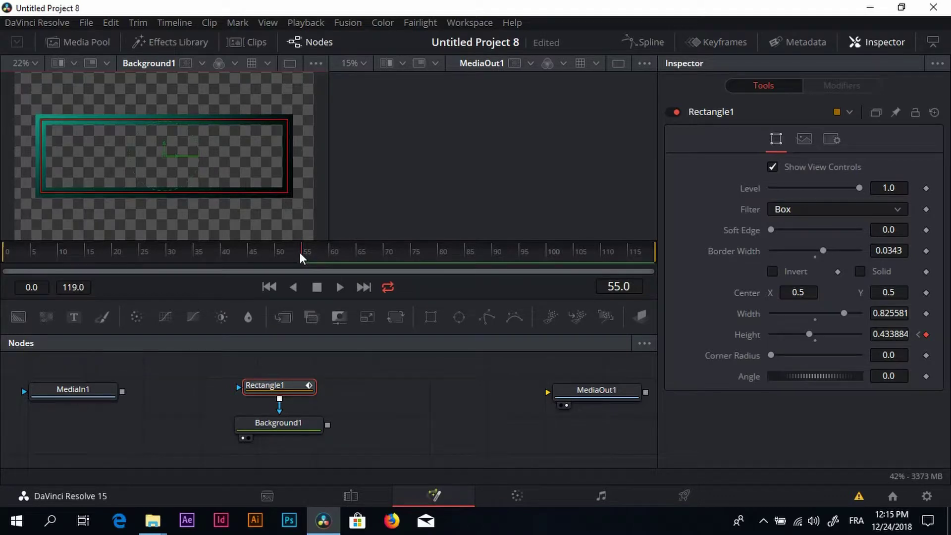
{"action": "left_click_drag", "start_coordinate": [300, 252], "coordinate": [8, 265]}
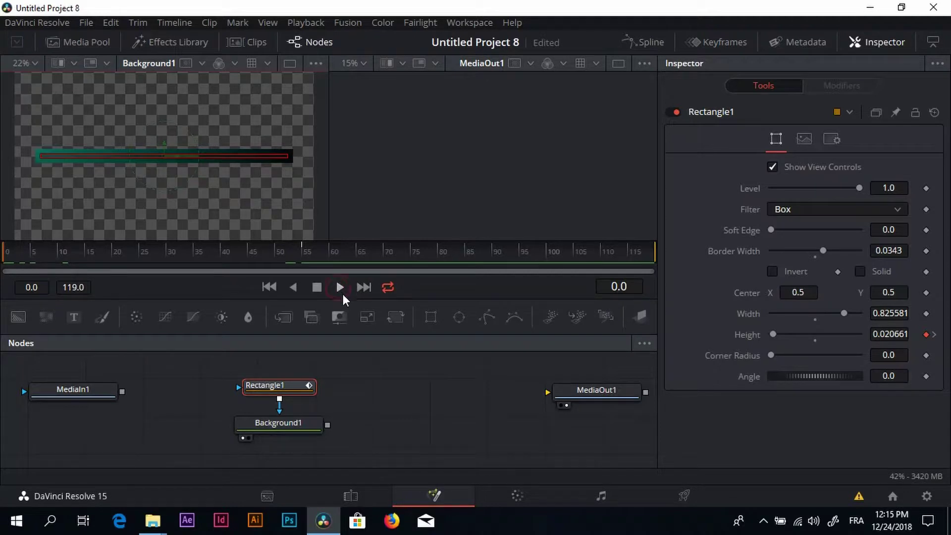
Play back the frame's opening animation, then add a Text1 node from the Text+ tool.
{"action": "left_click", "coordinate": [339, 287]}
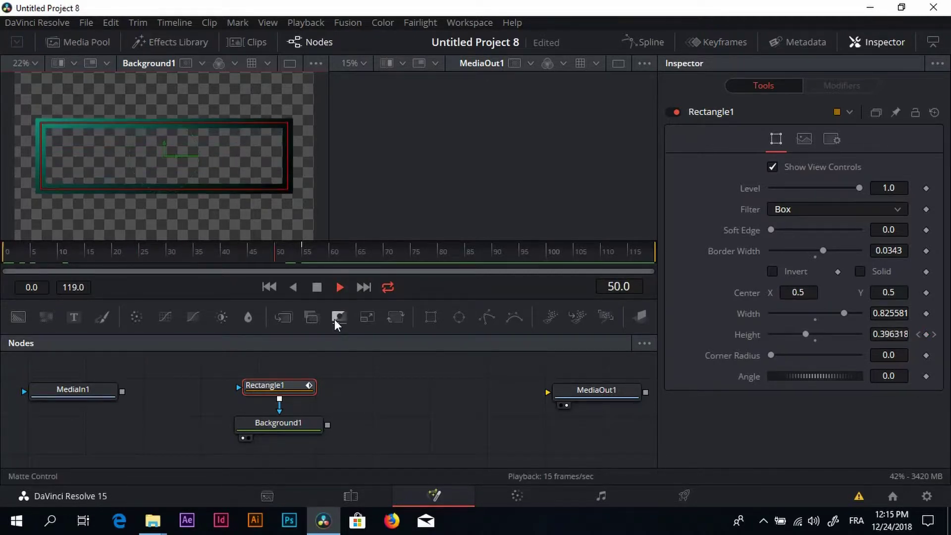
{"action": "key", "text": "v"}
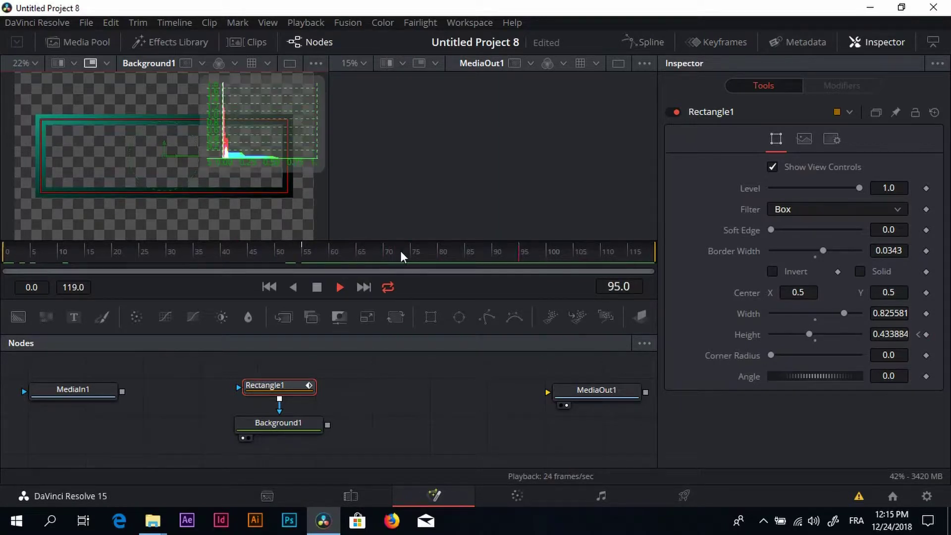
{"action": "key", "text": "v"}
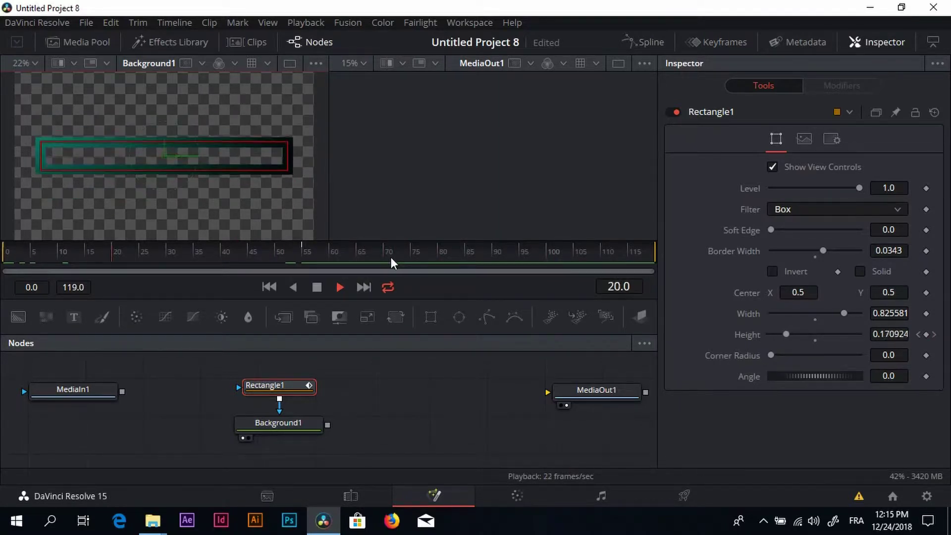
{"action": "key", "text": "v"}
{"action": "key", "text": "v"}
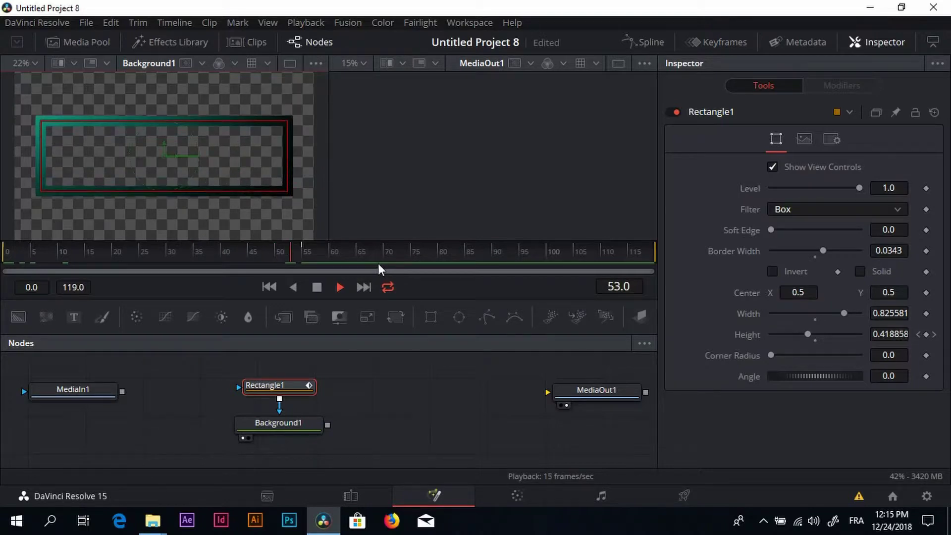
{"action": "left_click_drag", "start_coordinate": [495, 251], "coordinate": [159, 269]}
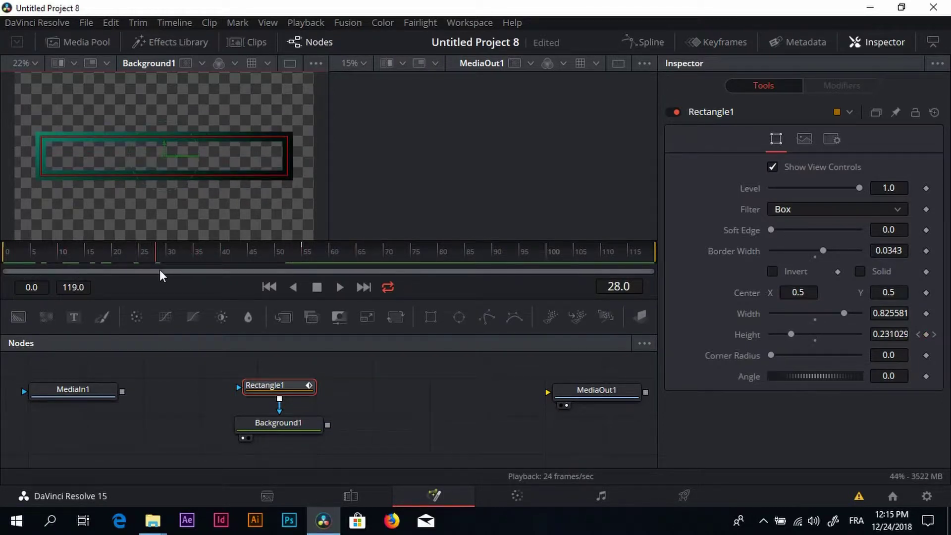
{"action": "left_click_drag", "start_coordinate": [76, 317], "coordinate": [191, 366]}
View Text1 and enter the title text 'Adams Tutorials'.
{"action": "left_click", "coordinate": [161, 401]}
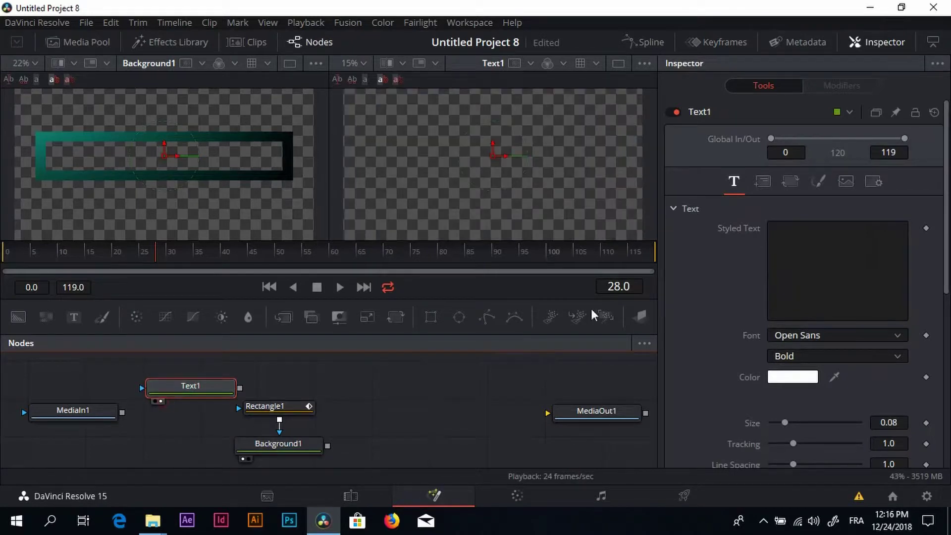
{"action": "left_click", "coordinate": [861, 251]}
{"action": "type", "text": "Adams Tuto"}
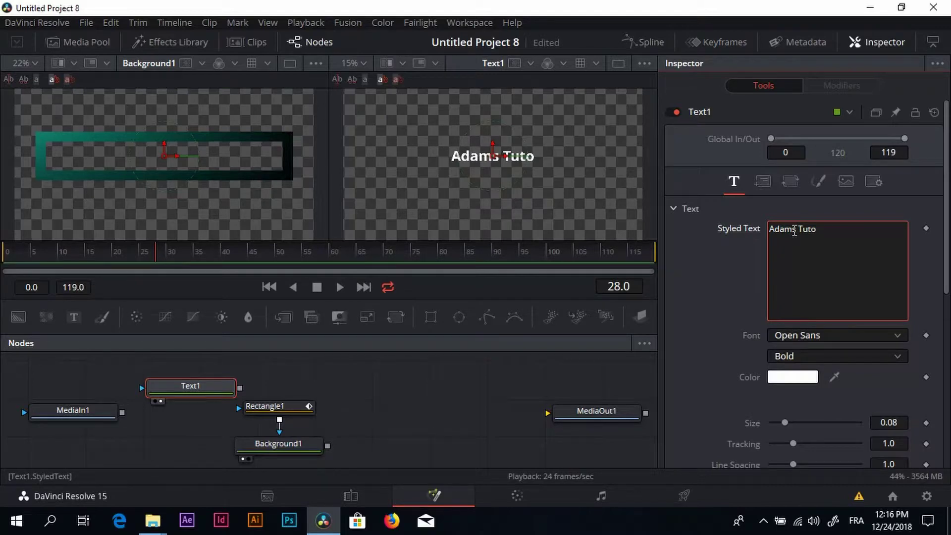
{"action": "type", "text": "rials"}
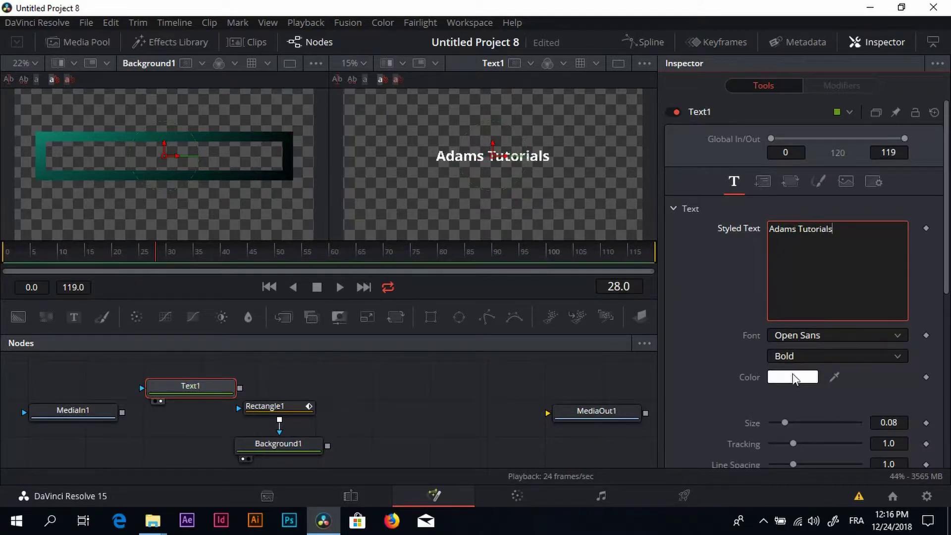
Set the title font to Bahnschrift with the Bold Condensed style.
{"action": "left_click", "coordinate": [886, 337]}
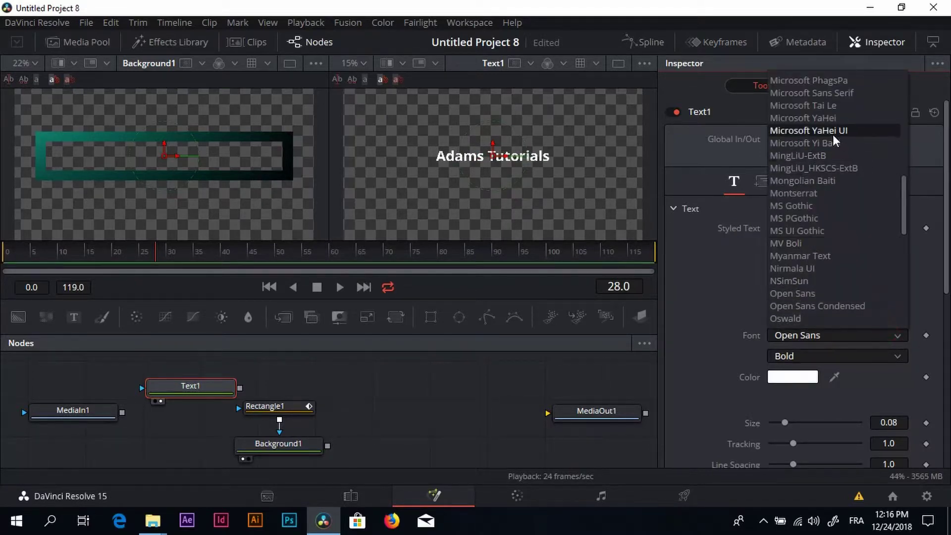
{"action": "left_click", "coordinate": [854, 91]}
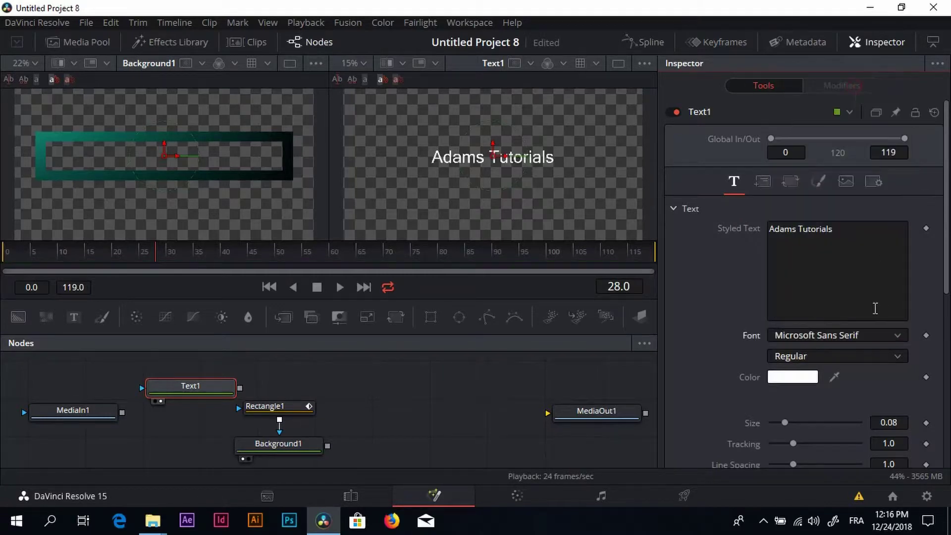
{"action": "left_click", "coordinate": [893, 335]}
{"action": "scroll", "coordinate": [861, 280], "scroll_direction": "up", "scroll_amount": 15}
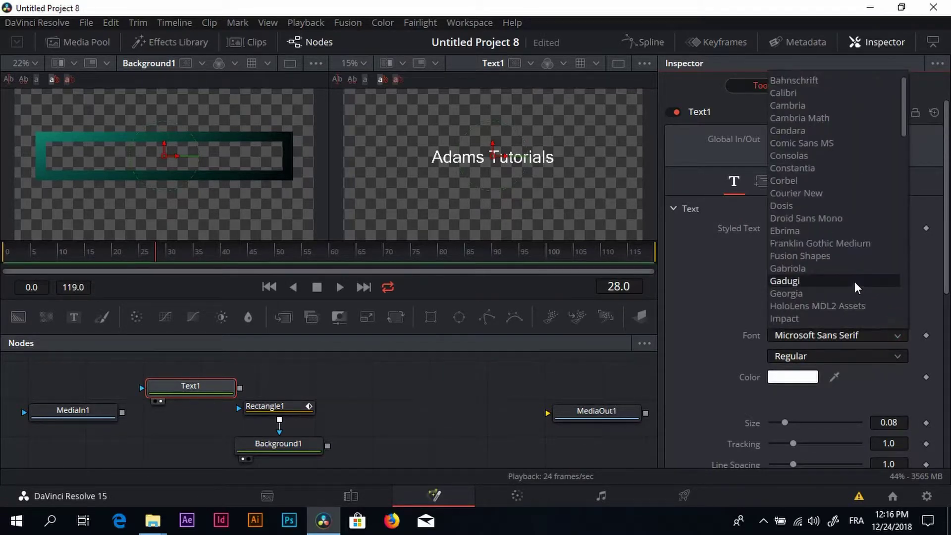
{"action": "left_click", "coordinate": [801, 81]}
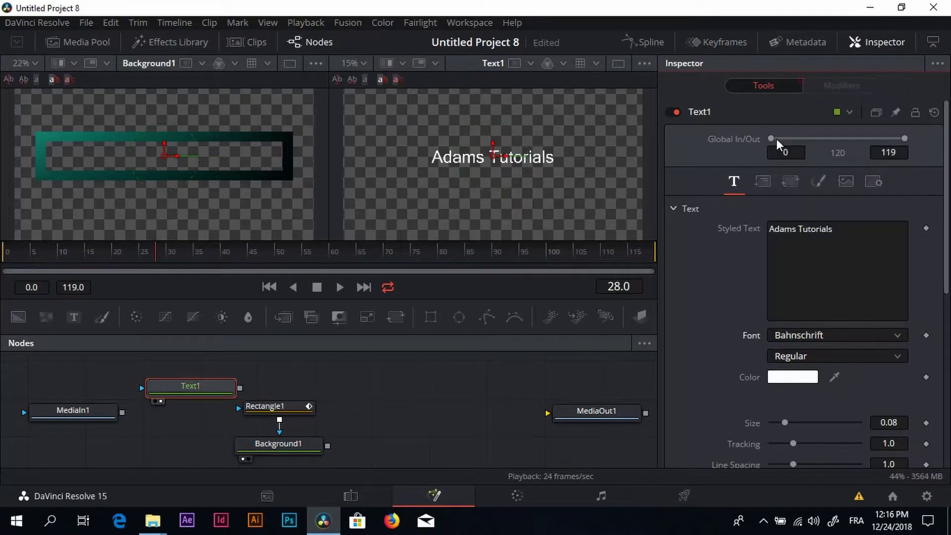
{"action": "left_click", "coordinate": [806, 355]}
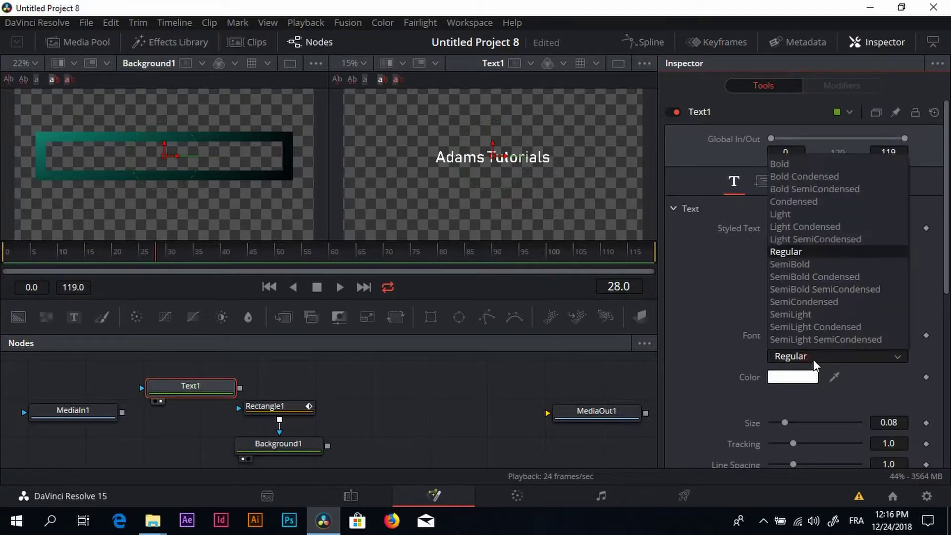
{"action": "left_click", "coordinate": [836, 177]}
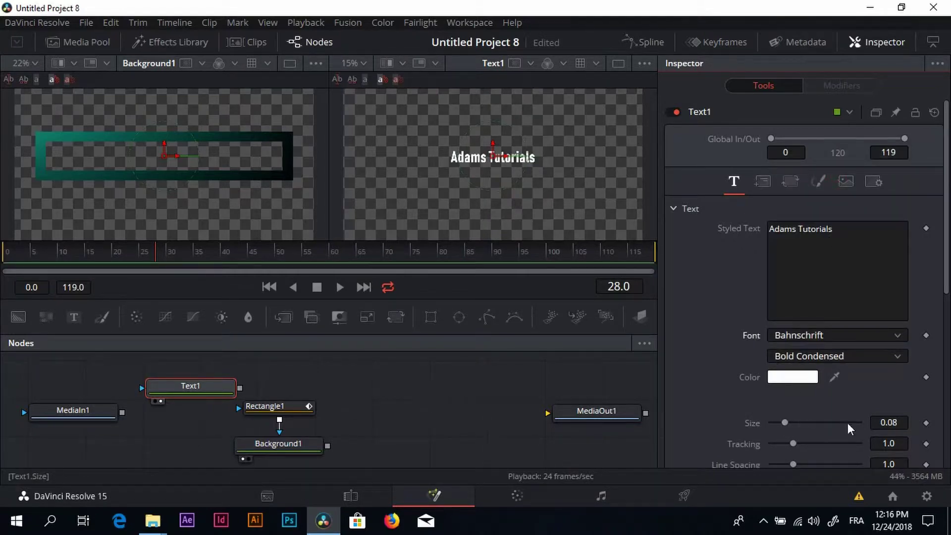
Rewind to frame 0 and scrub the title size up to 0.094.
{"action": "left_click_drag", "start_coordinate": [875, 421], "coordinate": [898, 413]}
{"action": "left_click", "coordinate": [154, 251]}
{"action": "left_click_drag", "start_coordinate": [155, 251], "coordinate": [7, 252]}
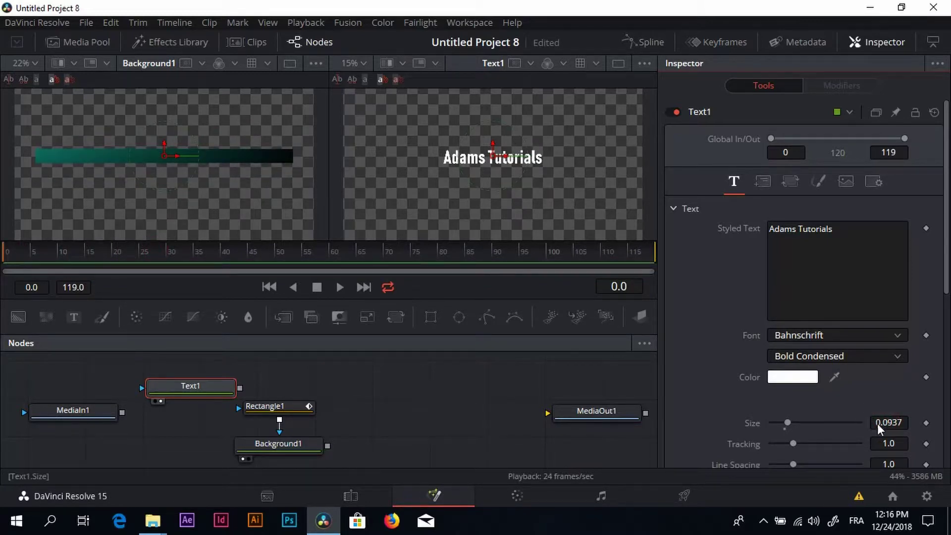
{"action": "left_click_drag", "start_coordinate": [879, 422], "coordinate": [886, 421]}
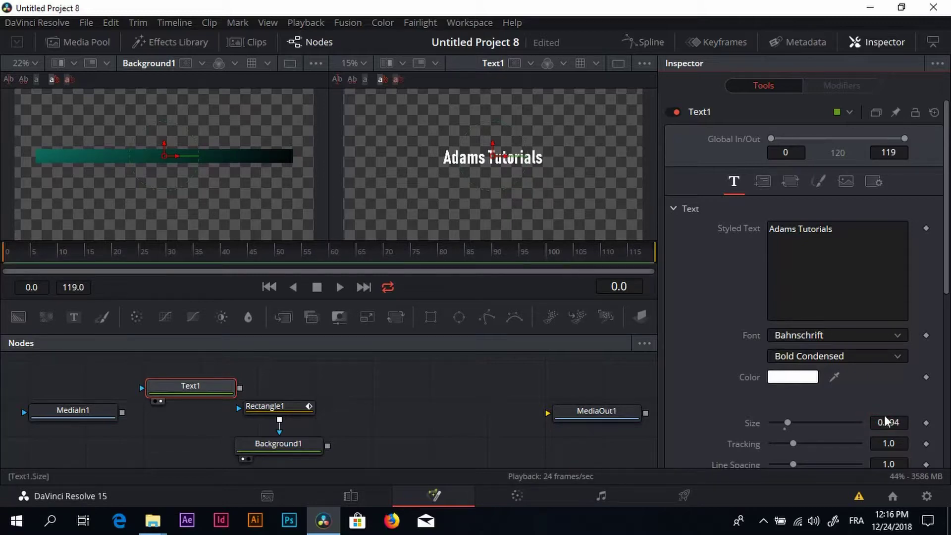
Try orange and yellow swatches for the Text1 color, then apply orange.
{"action": "left_click", "coordinate": [794, 378]}
{"action": "left_click_drag", "start_coordinate": [500, 102], "coordinate": [610, 100]}
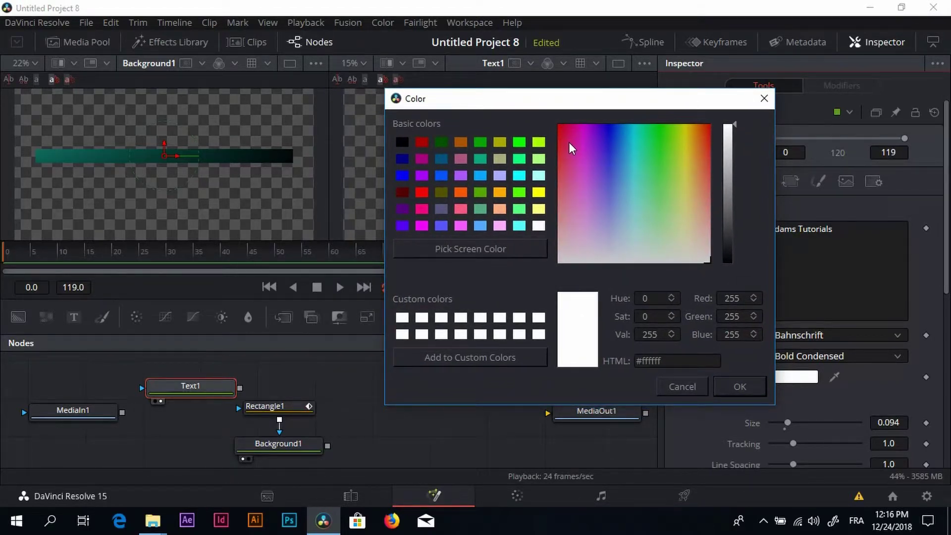
{"action": "left_click", "coordinate": [500, 192]}
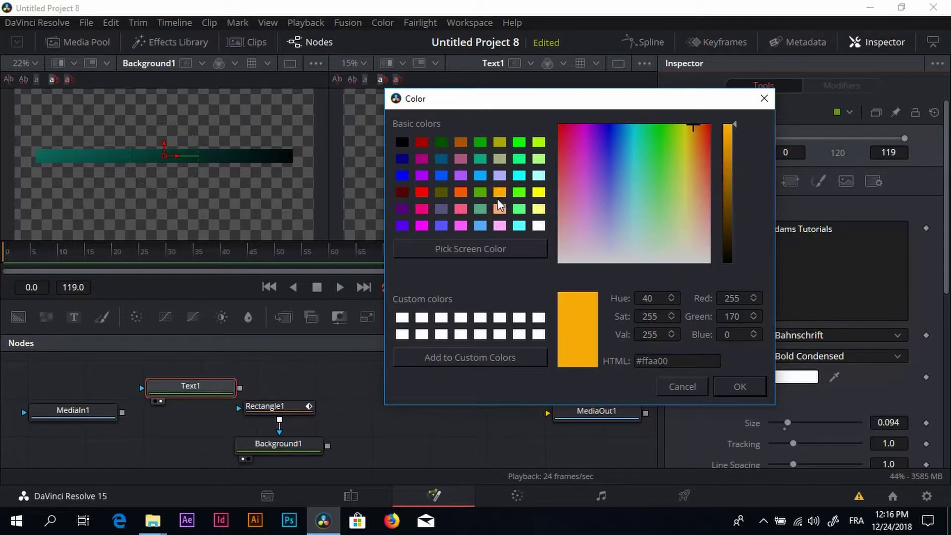
{"action": "left_click", "coordinate": [538, 192]}
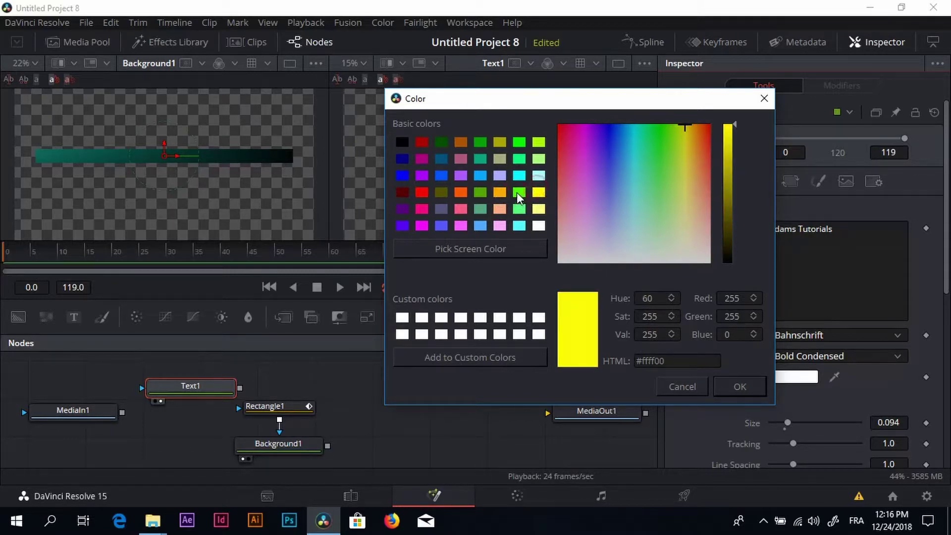
{"action": "left_click", "coordinate": [518, 193]}
{"action": "left_click", "coordinate": [535, 194]}
{"action": "left_click", "coordinate": [498, 192]}
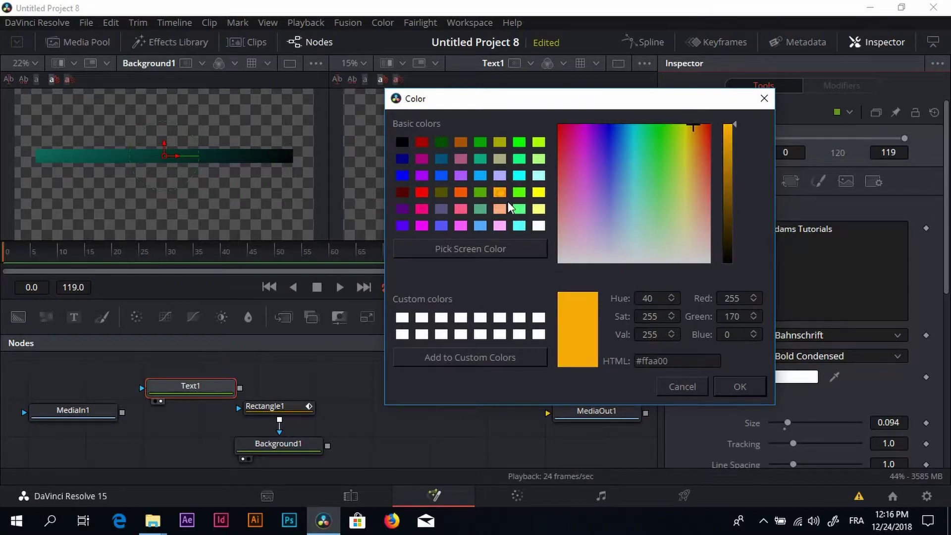
{"action": "left_click", "coordinate": [731, 387]}
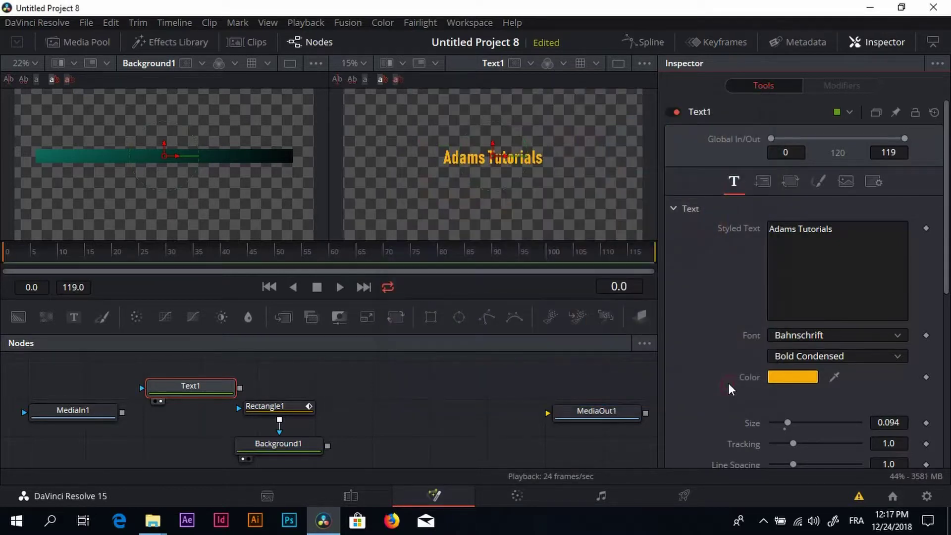
Change the title color to the yellow basic color and confirm with OK.
{"action": "left_click", "coordinate": [783, 377]}
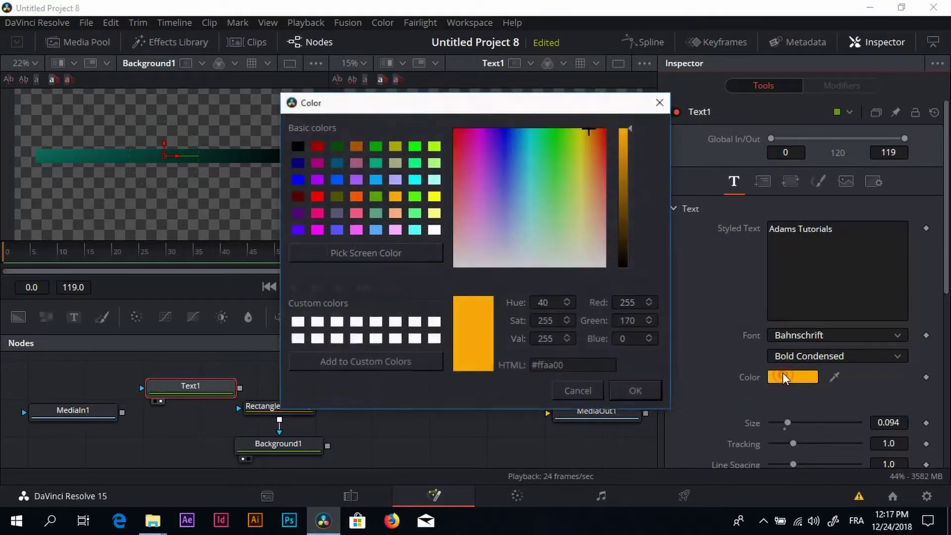
{"action": "left_click", "coordinate": [434, 197]}
{"action": "left_click", "coordinate": [637, 390]}
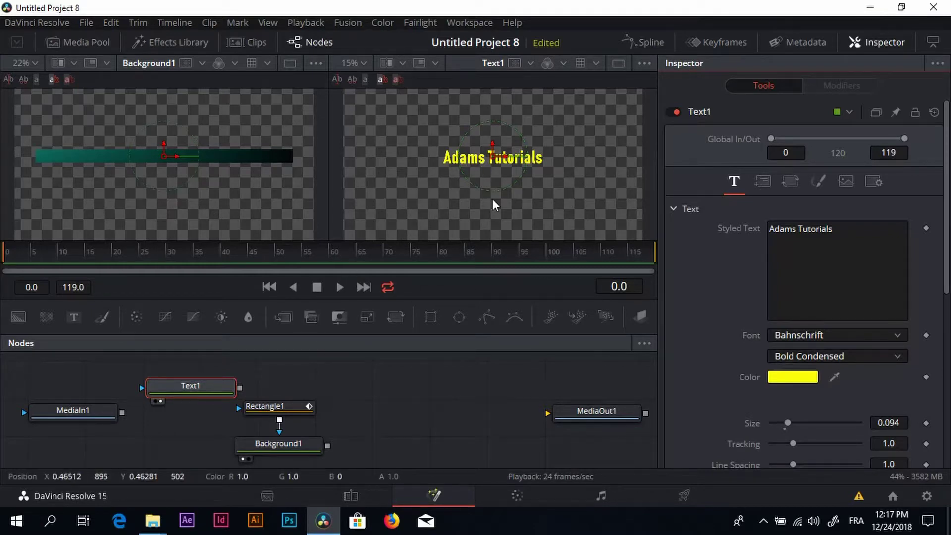
Add Merge1 after Text1, wire Background1 into it, and view Merge1 in the left viewer.
{"action": "left_click_drag", "start_coordinate": [287, 409], "coordinate": [317, 402]}
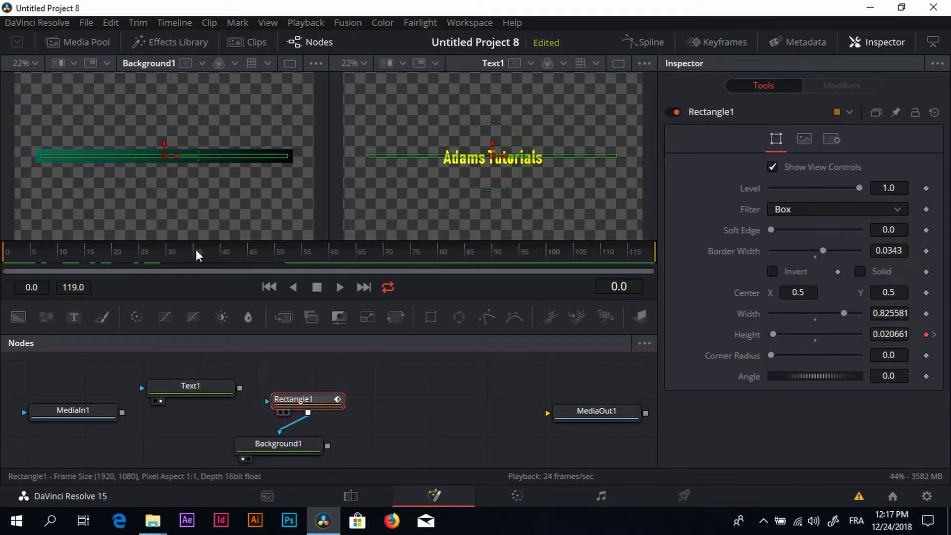
{"action": "left_click_drag", "start_coordinate": [295, 441], "coordinate": [325, 438]}
{"action": "scroll", "coordinate": [262, 415], "scroll_direction": "down", "scroll_amount": 1}
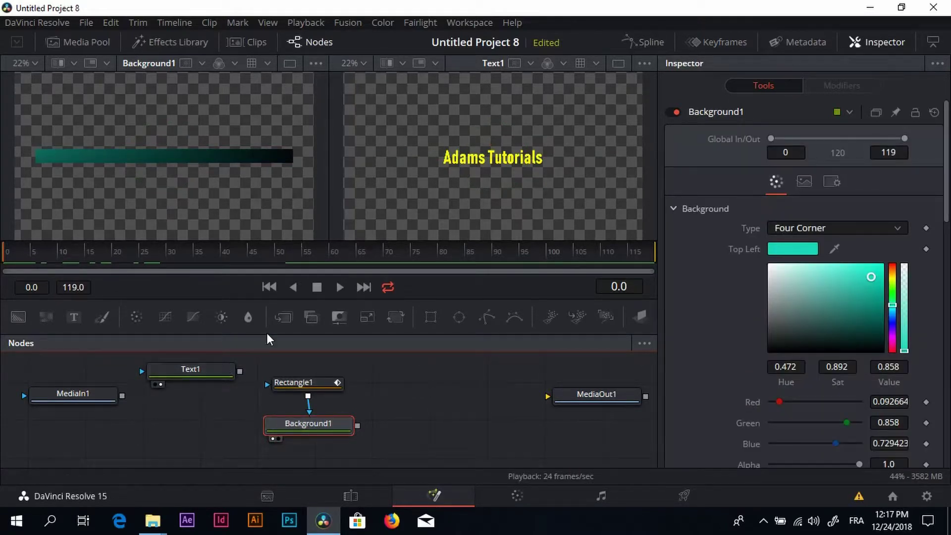
{"action": "left_click", "coordinate": [198, 372]}
{"action": "scroll", "coordinate": [233, 354], "scroll_direction": "up", "scroll_amount": 1}
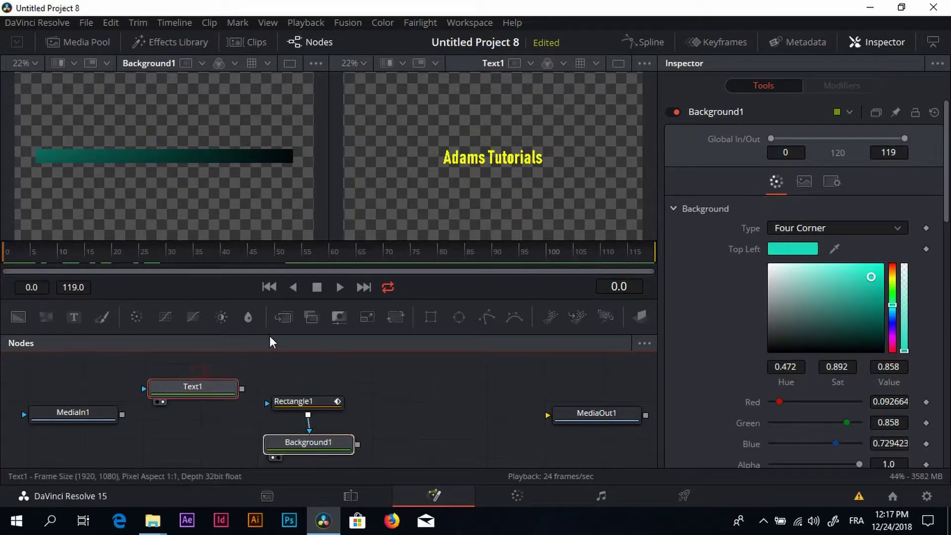
{"action": "left_click", "coordinate": [287, 317]}
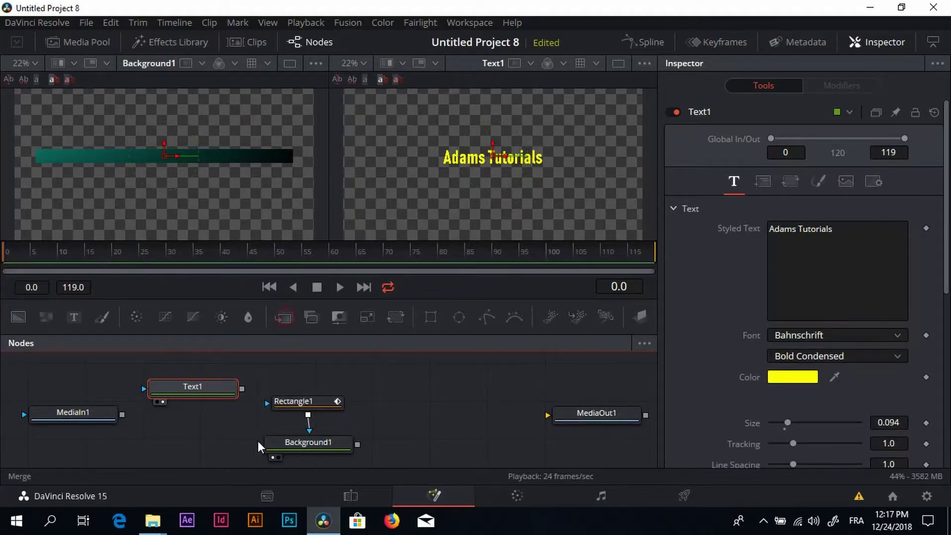
{"action": "left_click", "coordinate": [343, 388]}
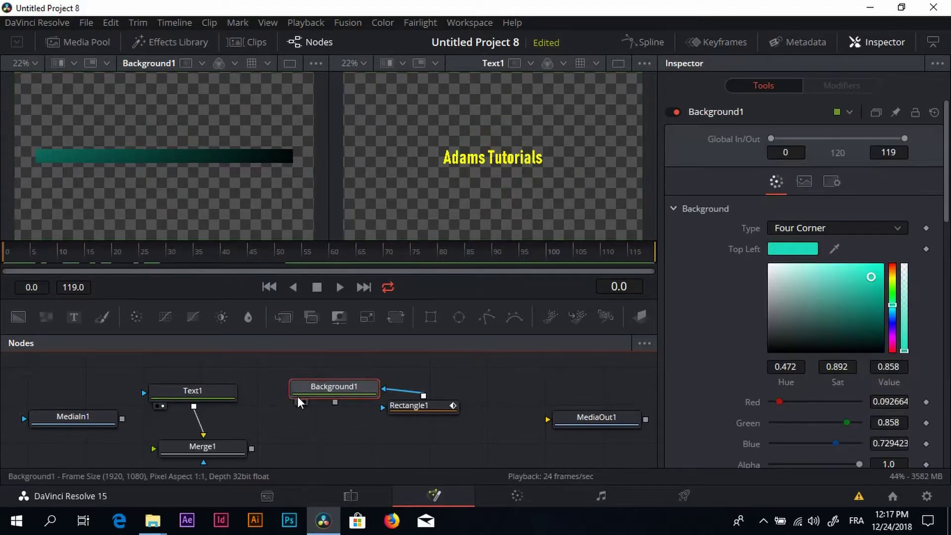
{"action": "left_click_drag", "start_coordinate": [345, 389], "coordinate": [239, 448]}
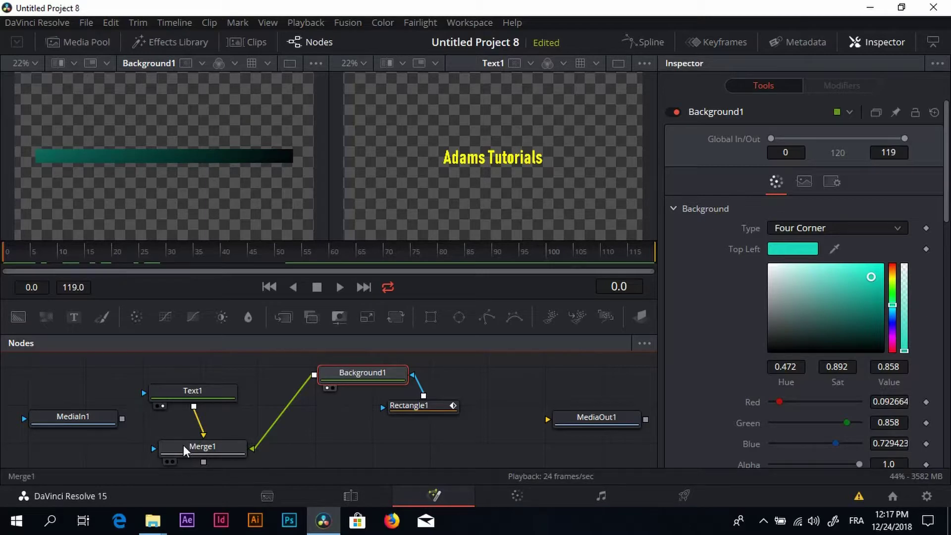
{"action": "left_click", "coordinate": [166, 460]}
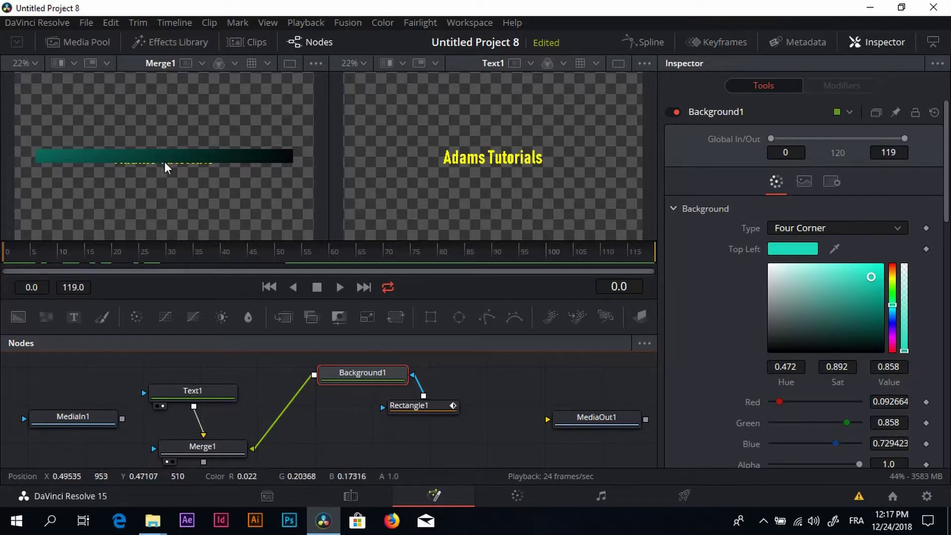
Select Text1 and nudge the title text slightly upward in the viewer.
{"action": "left_click", "coordinate": [182, 166]}
{"action": "left_click", "coordinate": [198, 386]}
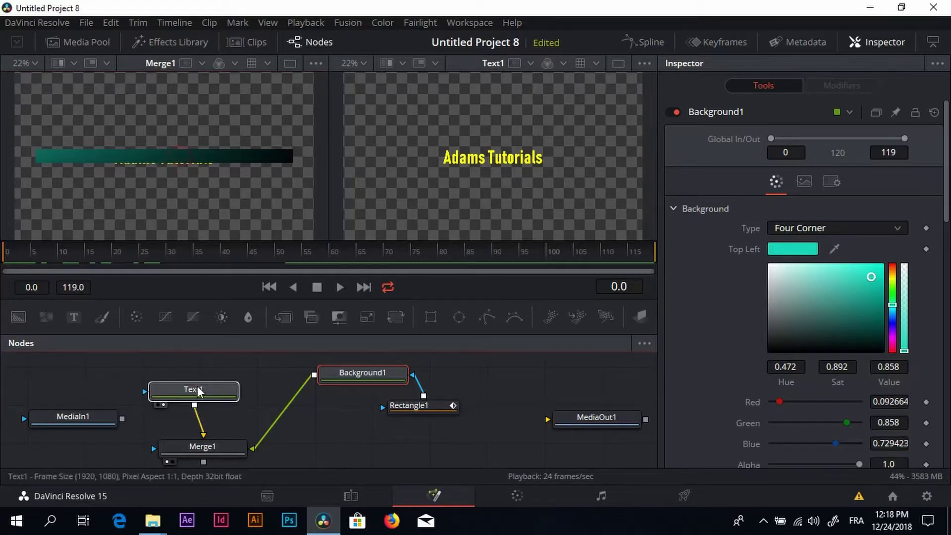
{"action": "mouse_move", "coordinate": [172, 164]}
{"action": "left_mouse_down"}
{"action": "mouse_move", "coordinate": [163, 116]}
{"action": "mouse_move", "coordinate": [166, 155]}
{"action": "left_mouse_up"}
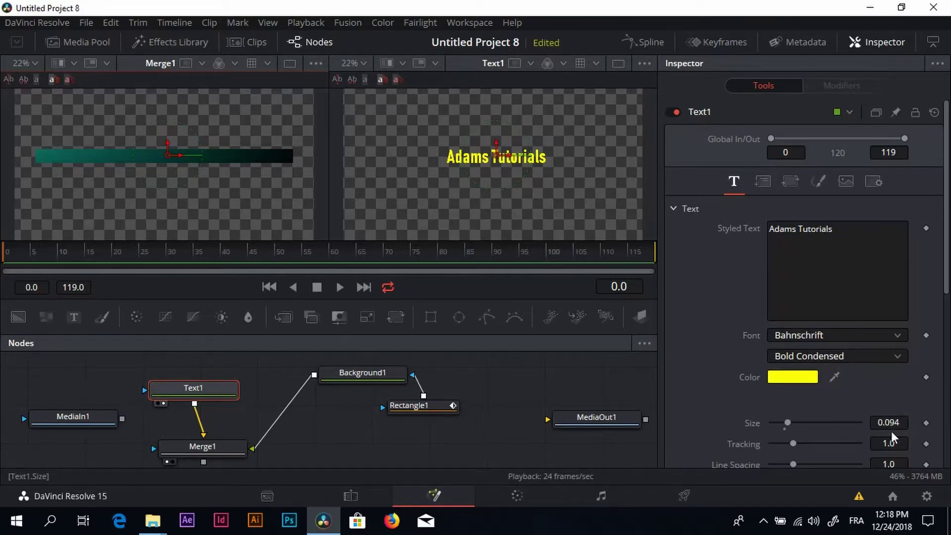
Shrink Text1 Size to 0.0126 and keyframe it at frame 0.
{"action": "left_click_drag", "start_coordinate": [890, 425], "coordinate": [844, 424]}
{"action": "left_click_drag", "start_coordinate": [774, 423], "coordinate": [772, 423]}
{"action": "left_click", "coordinate": [926, 423]}
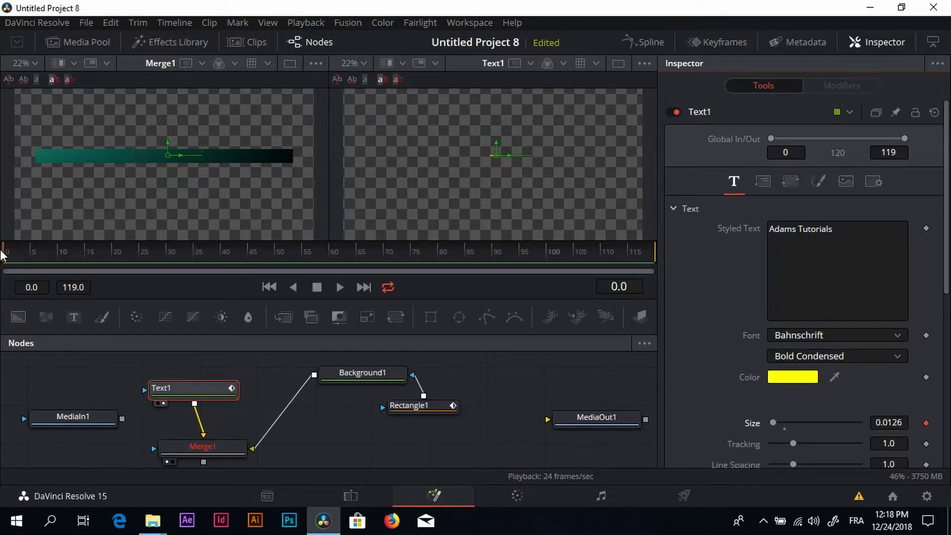
{"action": "key", "text": "space"}
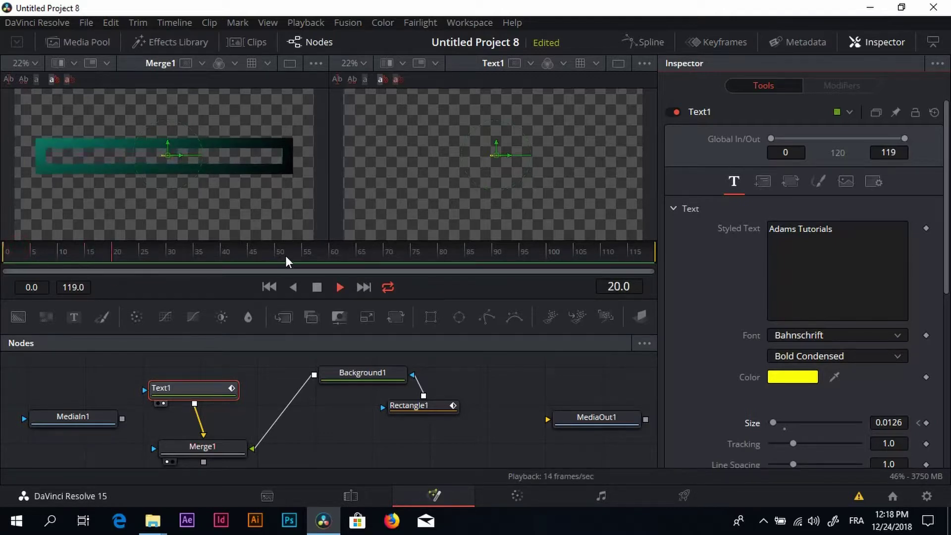
{"action": "left_click", "coordinate": [320, 279]}
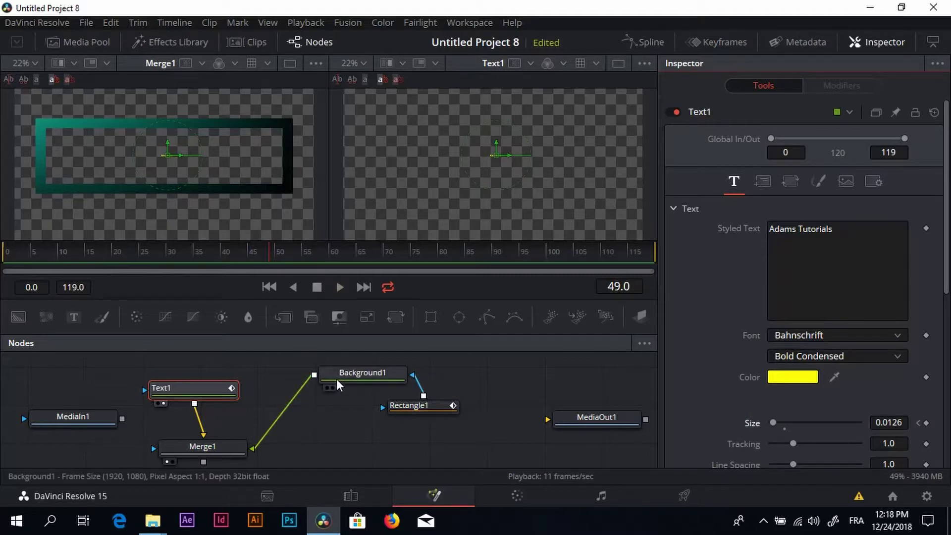
{"action": "key", "text": "space"}
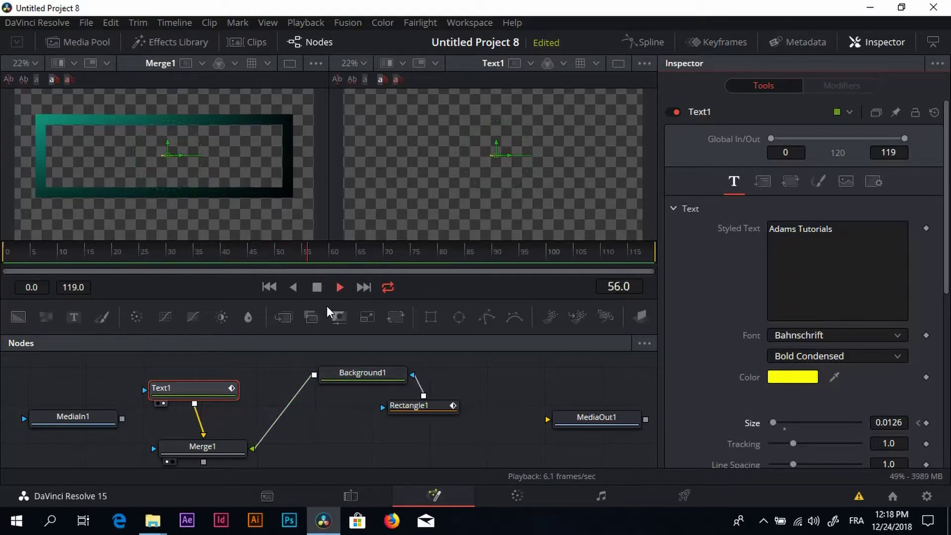
{"action": "key", "text": "space"}
At frame 53 enlarge the title Size to 0.2244, then play back the growth.
{"action": "mouse_move", "coordinate": [314, 251]}
{"action": "left_mouse_down"}
{"action": "mouse_move", "coordinate": [279, 250]}
{"action": "mouse_move", "coordinate": [296, 249]}
{"action": "left_mouse_up"}
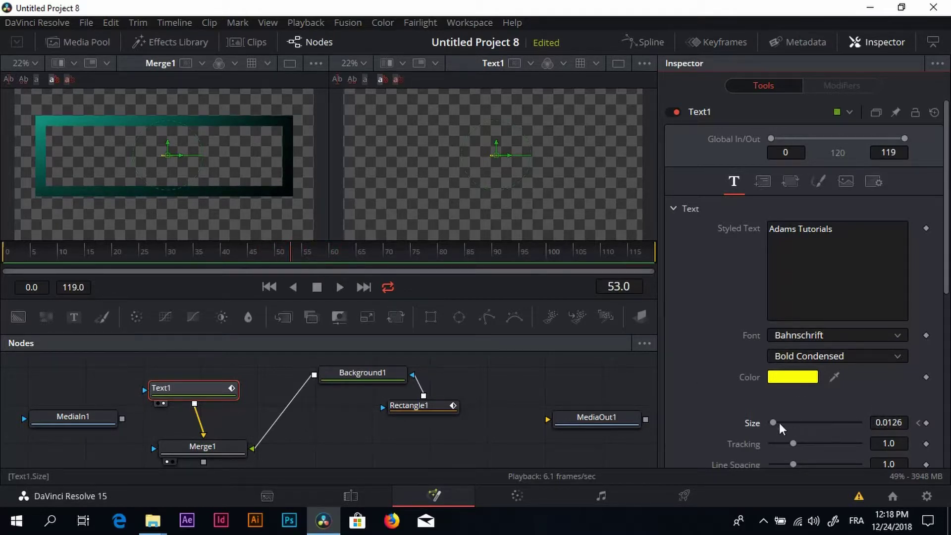
{"action": "scroll", "coordinate": [877, 420], "scroll_direction": "up", "scroll_amount": 4}
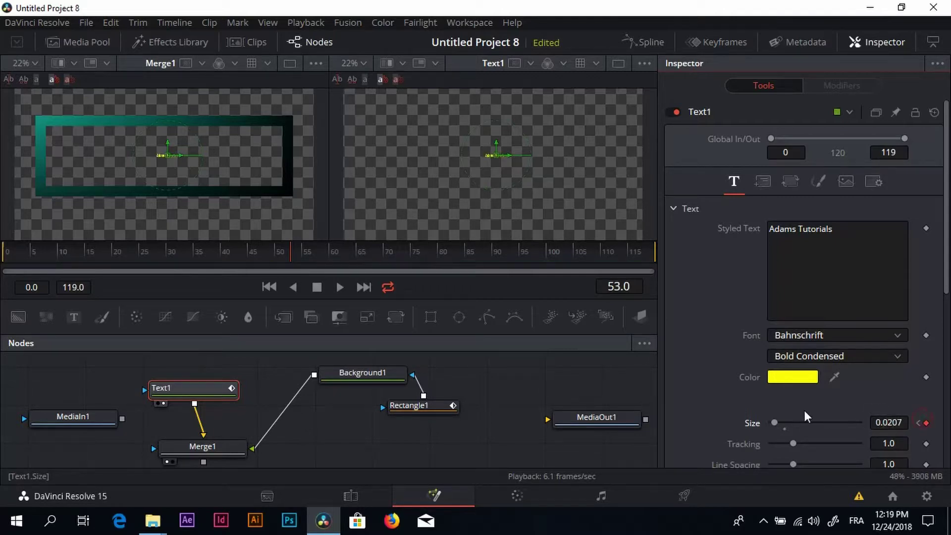
{"action": "left_click", "coordinate": [775, 424]}
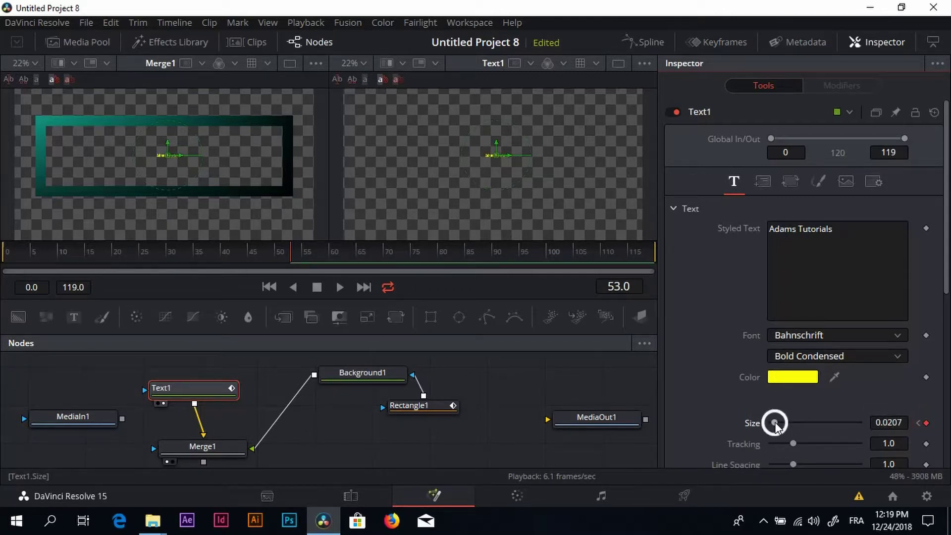
{"action": "left_click_drag", "start_coordinate": [775, 423], "coordinate": [813, 425]}
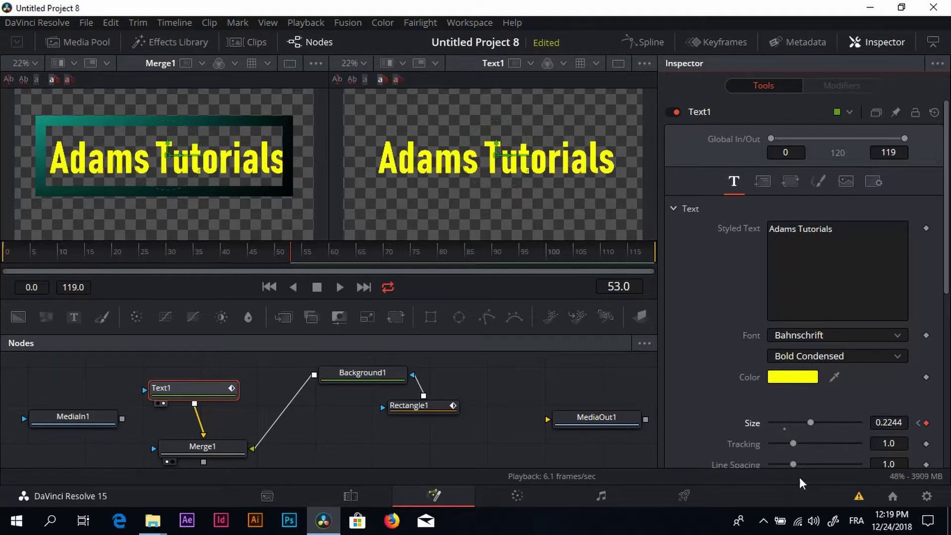
{"action": "left_click_drag", "start_coordinate": [292, 255], "coordinate": [9, 256]}
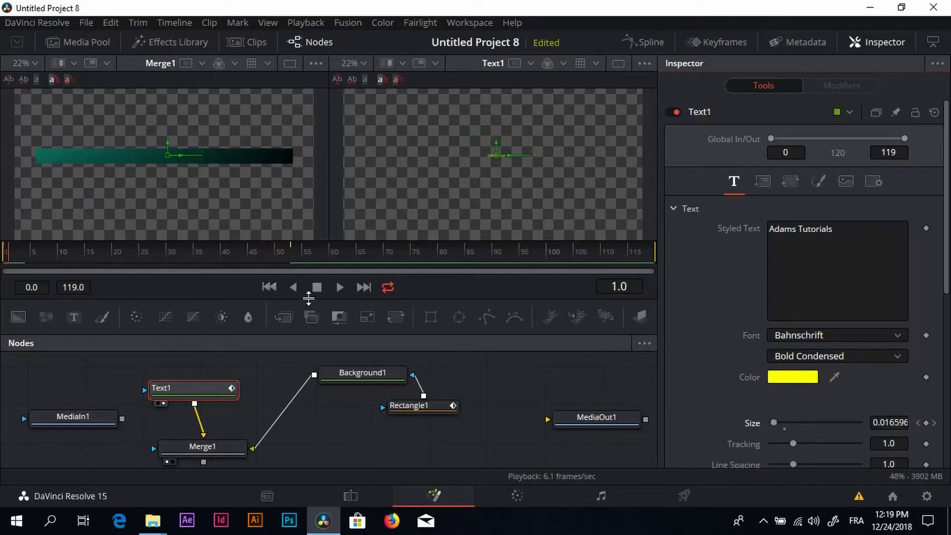
{"action": "left_click", "coordinate": [340, 288]}
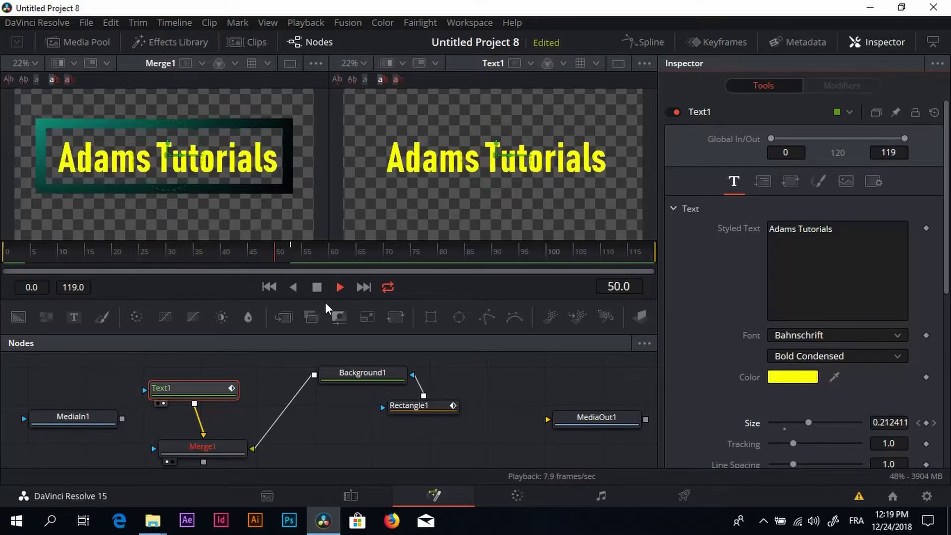
{"action": "left_click", "coordinate": [424, 247]}
{"action": "left_click_drag", "start_coordinate": [121, 266], "coordinate": [315, 252]}
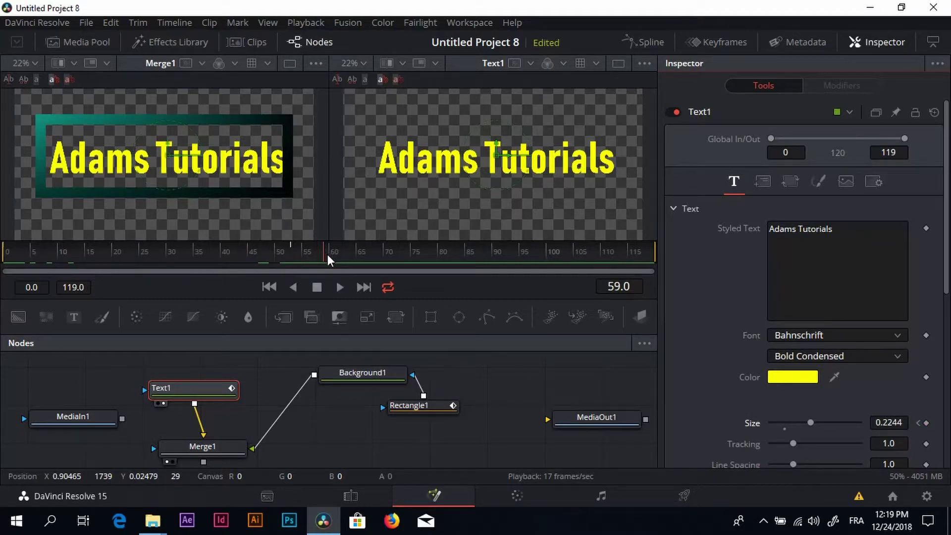
Keyframe Rectangle1 Height at frame 59, then squash it to 0.020661 at frame 119.
{"action": "left_click", "coordinate": [405, 419]}
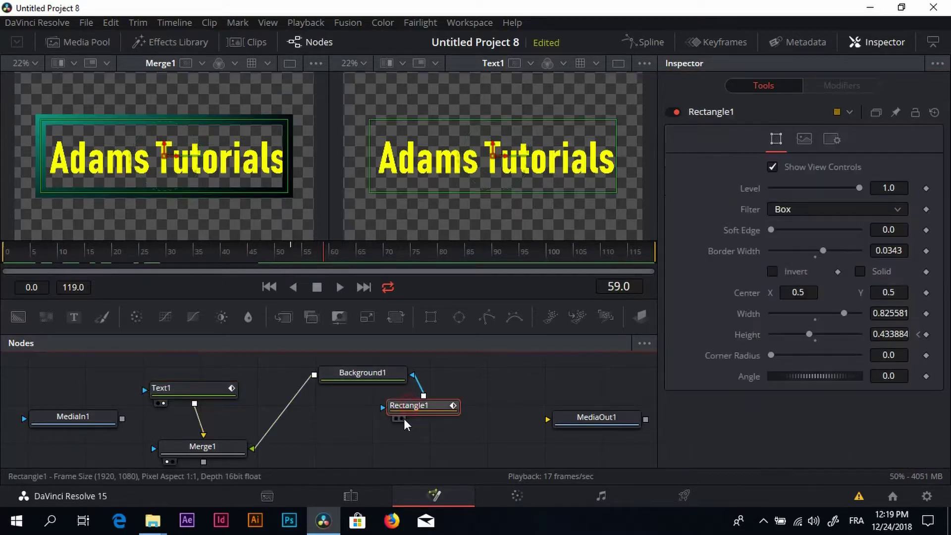
{"action": "left_click", "coordinate": [402, 418]}
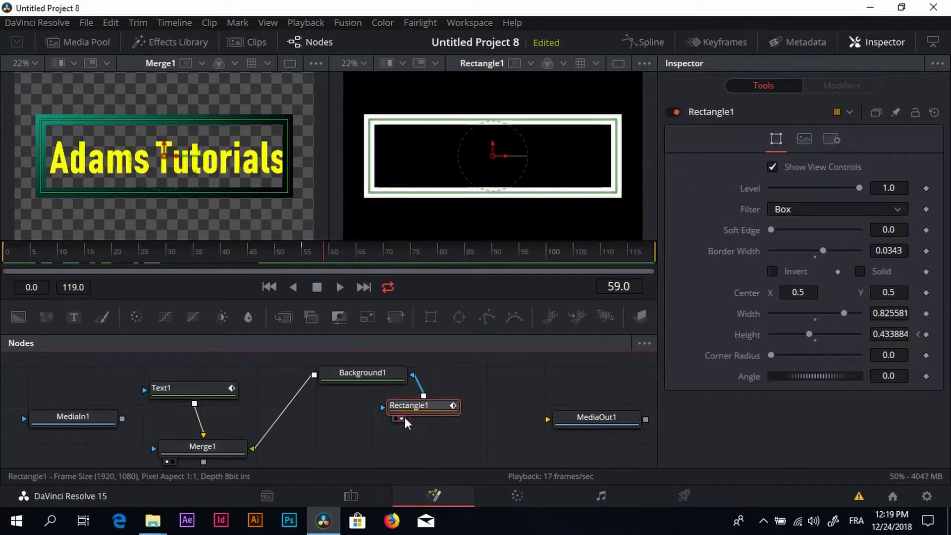
{"action": "left_click", "coordinate": [333, 388]}
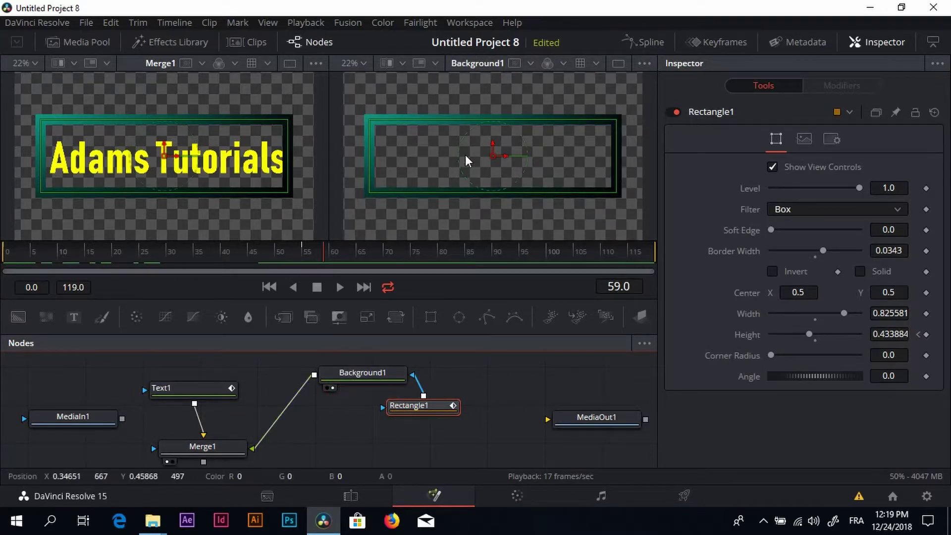
{"action": "left_click", "coordinate": [926, 336]}
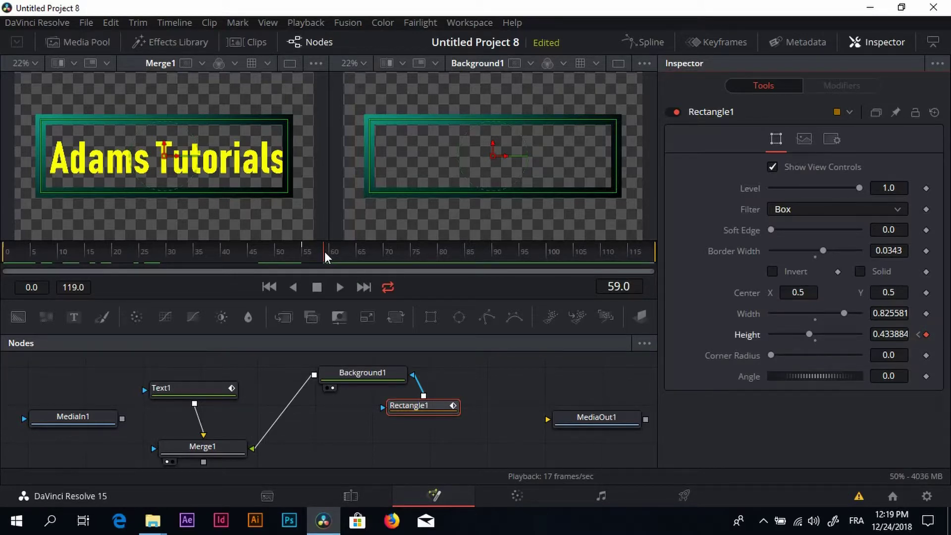
{"action": "left_click_drag", "start_coordinate": [366, 254], "coordinate": [604, 251]}
{"action": "left_click_drag", "start_coordinate": [642, 251], "coordinate": [681, 253]}
{"action": "left_click_drag", "start_coordinate": [561, 120], "coordinate": [566, 154]}
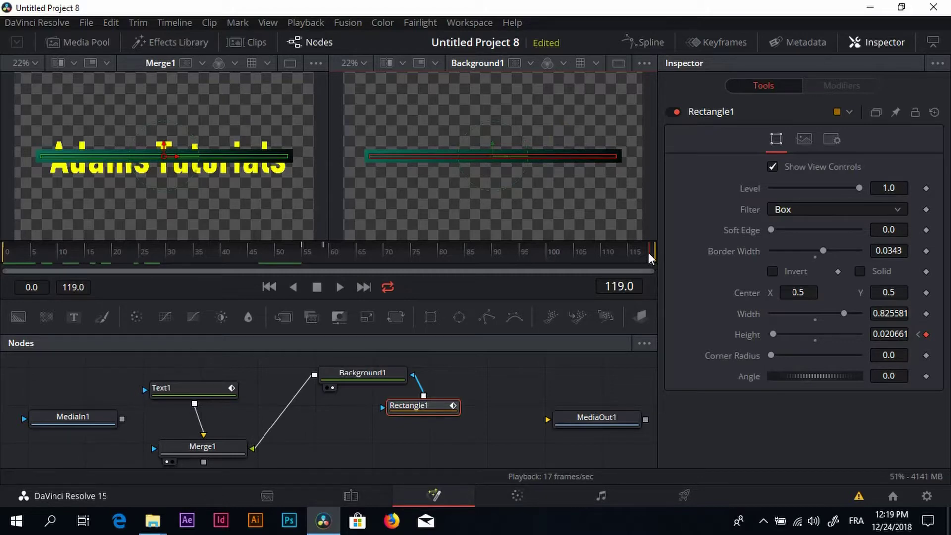
{"action": "left_click_drag", "start_coordinate": [648, 251], "coordinate": [326, 251]}
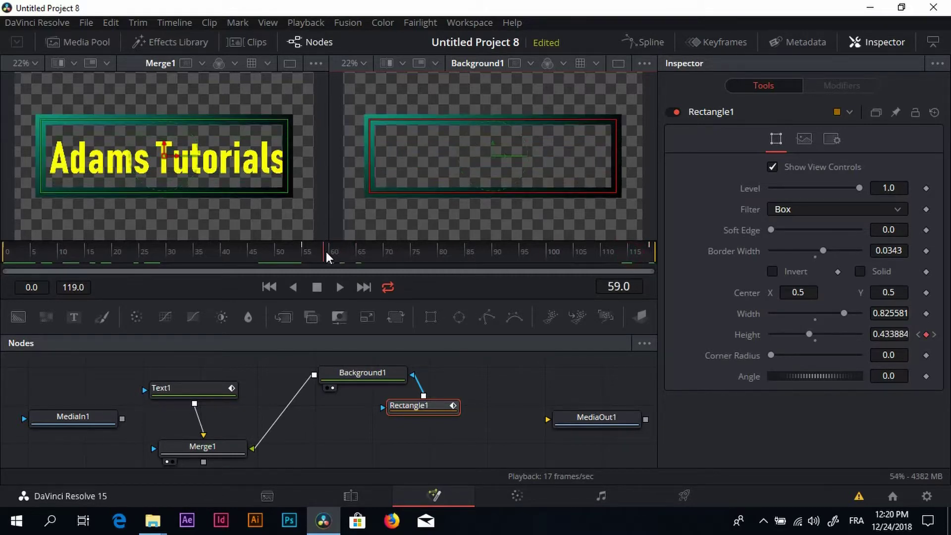
Keyframe Text1 Size at frame 59 and shrink it to 0.0 at frame 119.
{"action": "left_click", "coordinate": [187, 390]}
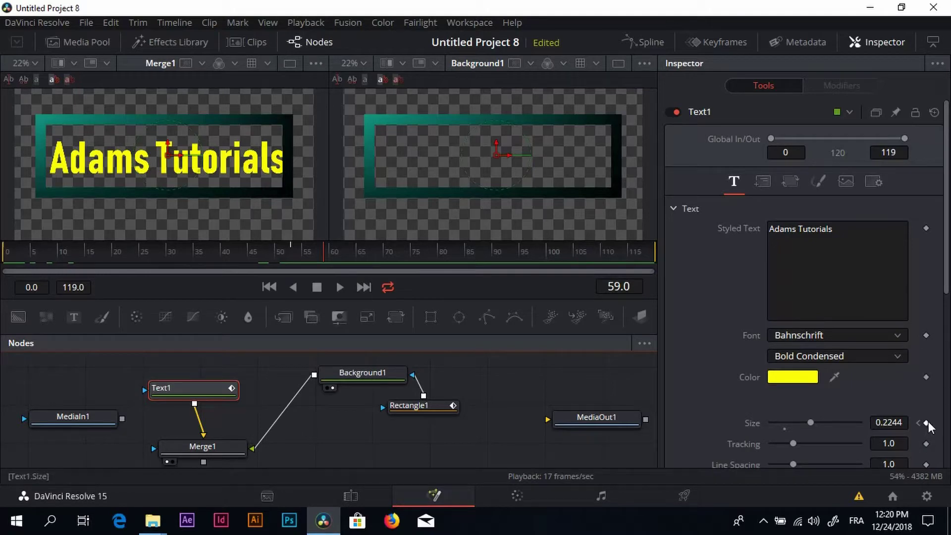
{"action": "left_click", "coordinate": [926, 422]}
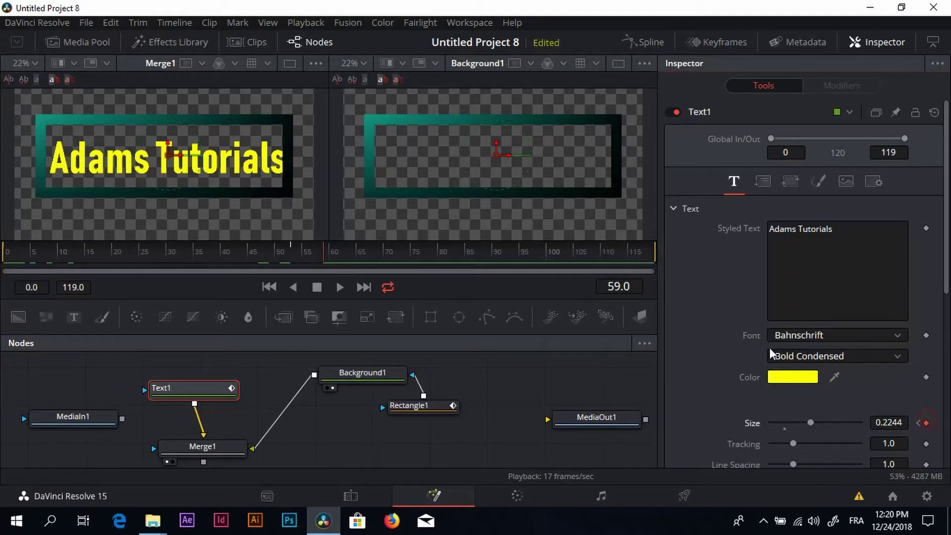
{"action": "left_click_drag", "start_coordinate": [328, 254], "coordinate": [659, 254]}
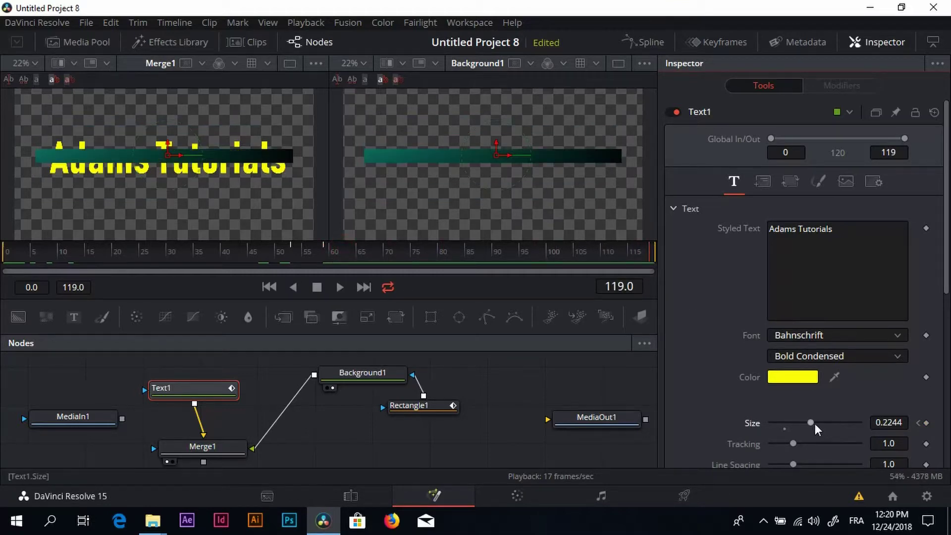
{"action": "left_click_drag", "start_coordinate": [811, 423], "coordinate": [753, 421]}
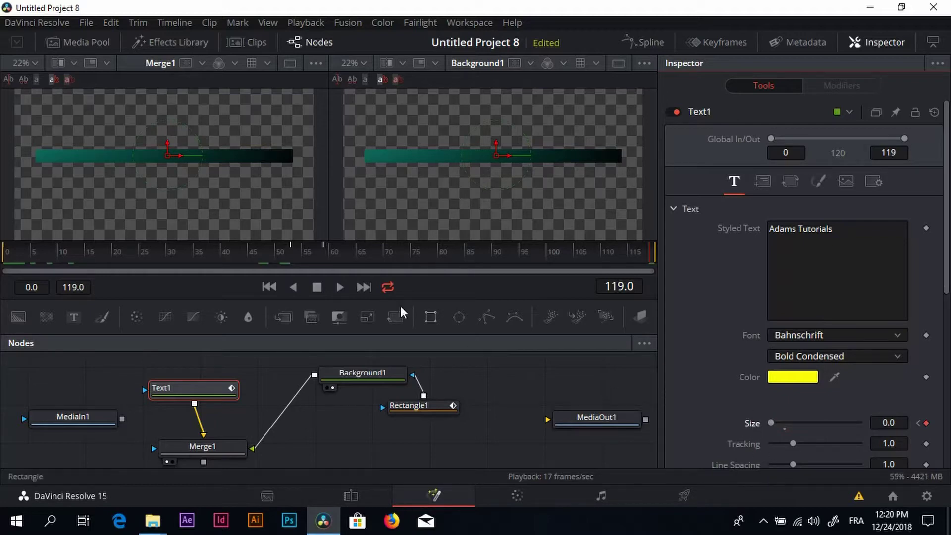
Play the animation from frame 0 to preview the title shrinking away.
{"action": "left_click_drag", "start_coordinate": [648, 261], "coordinate": [8, 258]}
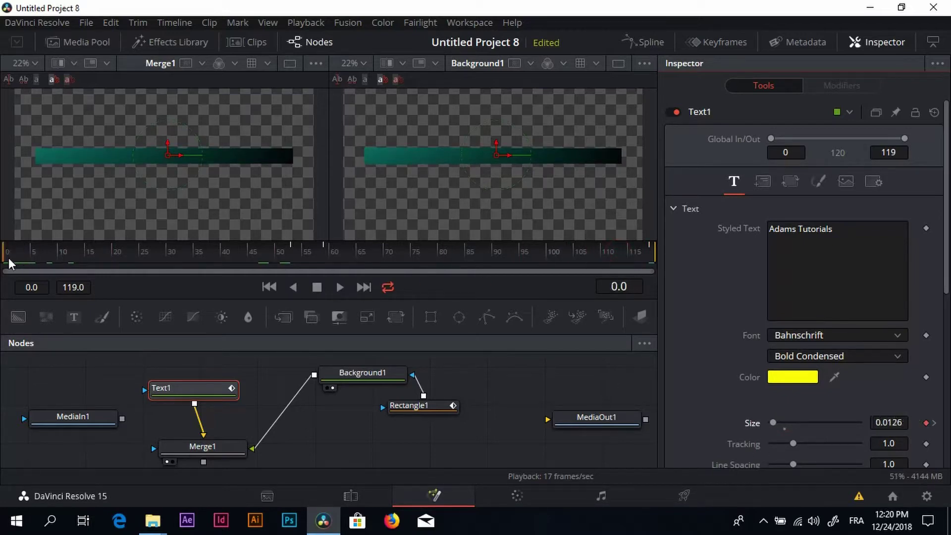
{"action": "left_click", "coordinate": [340, 288]}
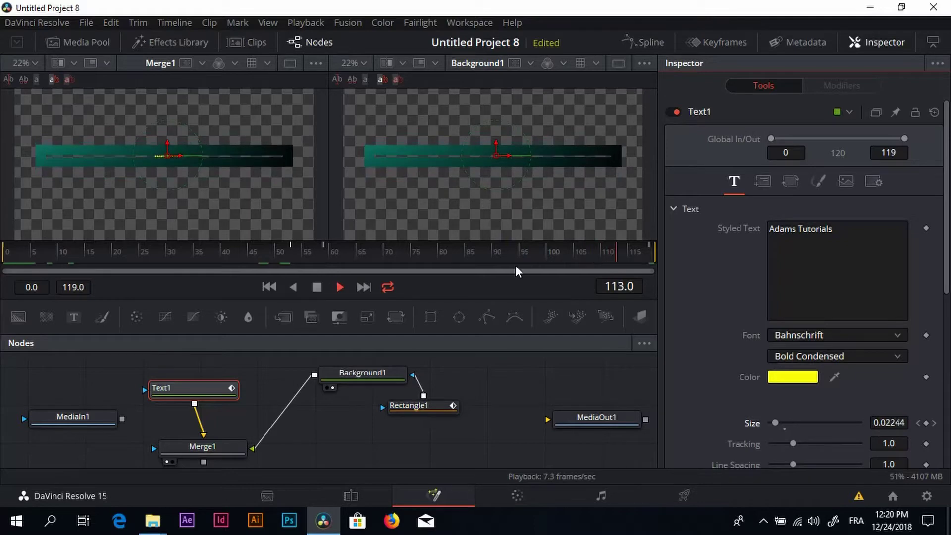
{"action": "key", "text": "space"}
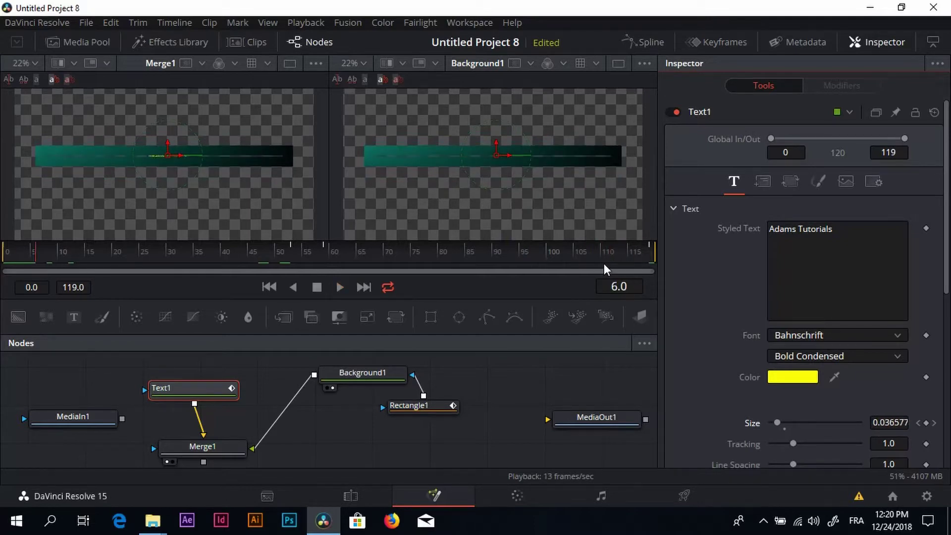
{"action": "right_click", "coordinate": [653, 255]}
{"action": "left_click_drag", "start_coordinate": [36, 258], "coordinate": [11, 258]}
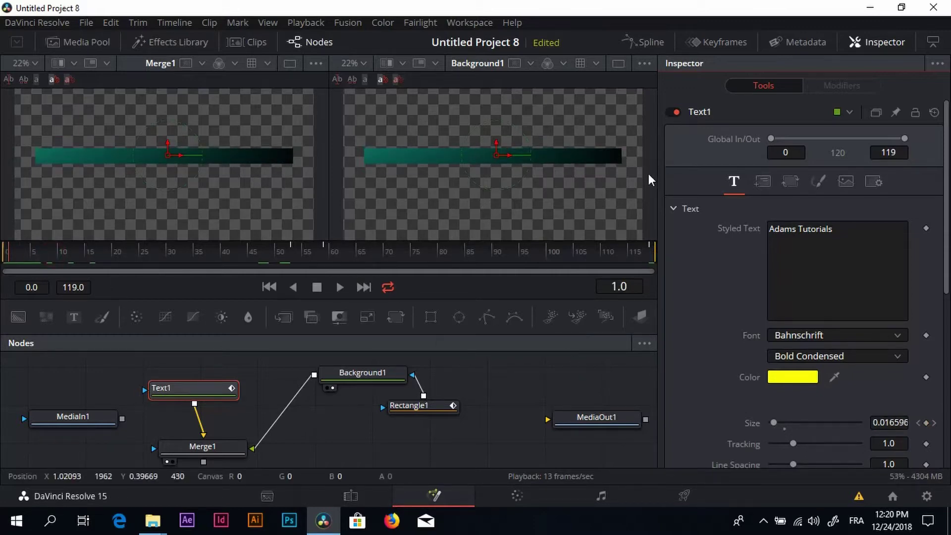
Open an enlarged Spline editor showing the Rectangle1 Height and Text1 Size curves.
{"action": "left_click", "coordinate": [650, 40]}
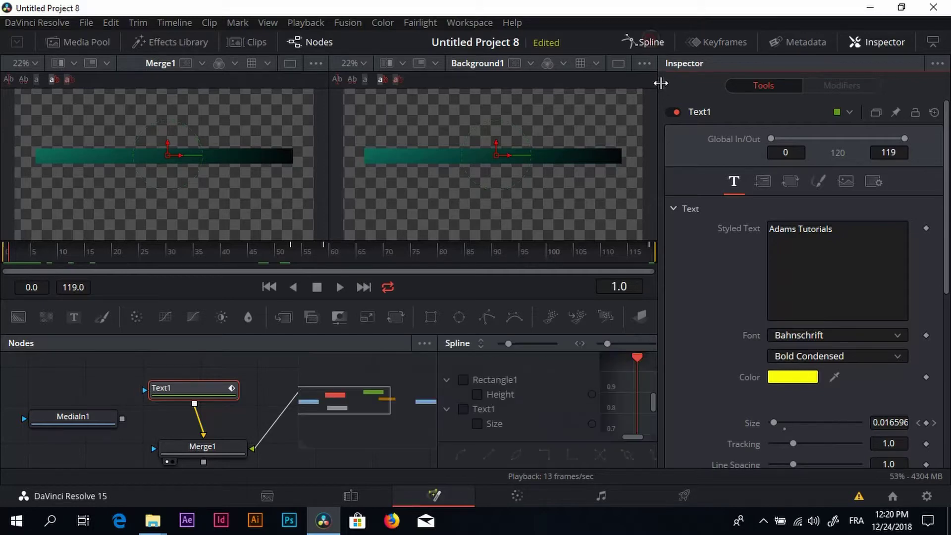
{"action": "left_click_drag", "start_coordinate": [438, 358], "coordinate": [347, 352]}
{"action": "left_click_drag", "start_coordinate": [505, 335], "coordinate": [484, 149]}
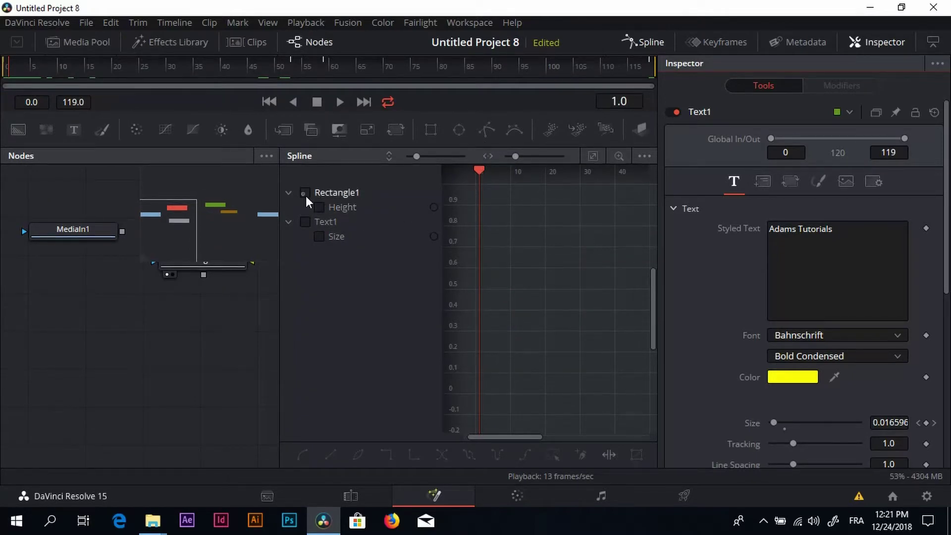
{"action": "left_click", "coordinate": [305, 193]}
{"action": "left_click", "coordinate": [304, 222]}
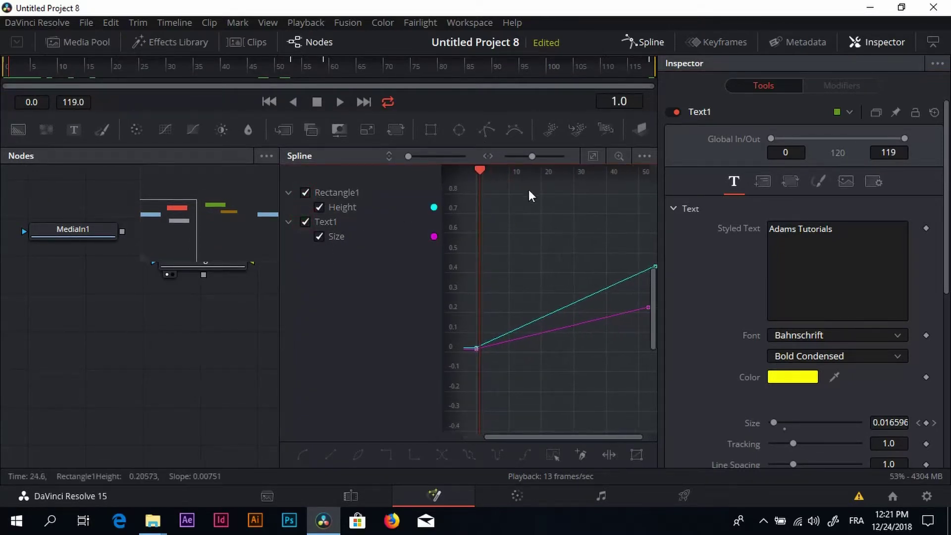
Select the keyframes on both curves and make them smooth.
{"action": "right_click", "coordinate": [489, 191]}
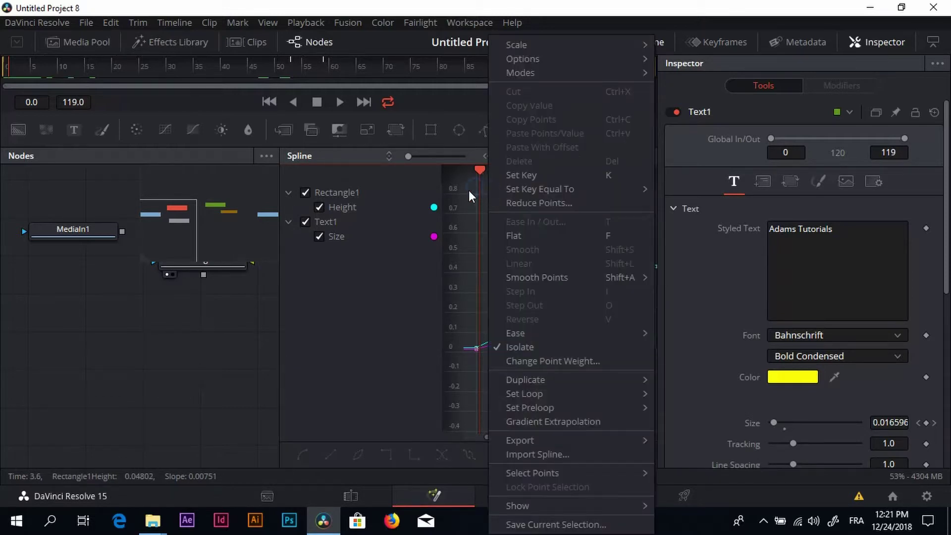
{"action": "left_click_drag", "start_coordinate": [469, 190], "coordinate": [562, 230]}
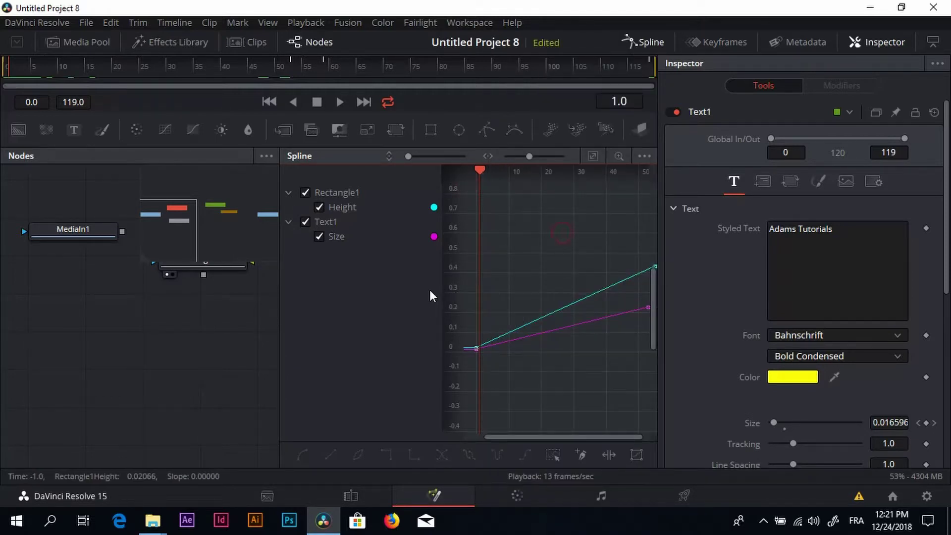
{"action": "left_click_drag", "start_coordinate": [442, 286], "coordinate": [280, 275]}
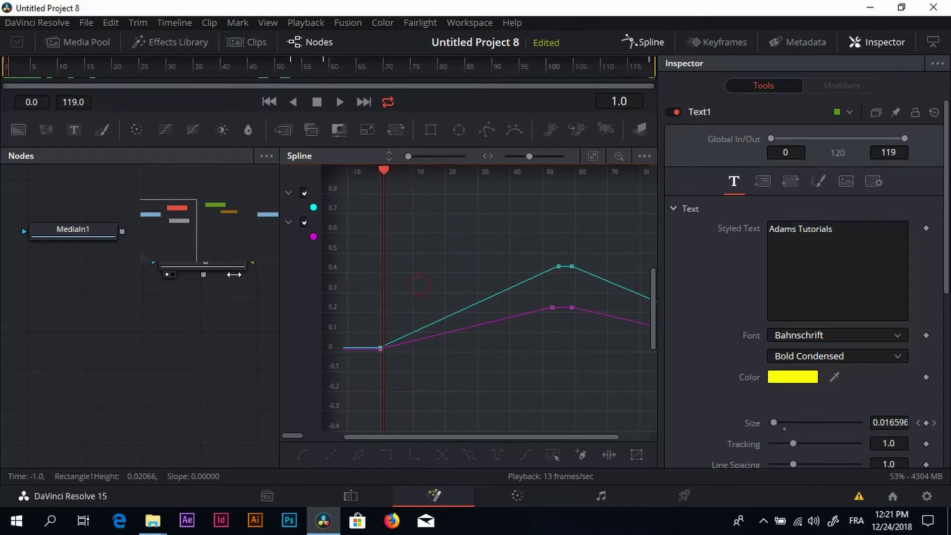
{"action": "left_click_drag", "start_coordinate": [556, 435], "coordinate": [623, 432]}
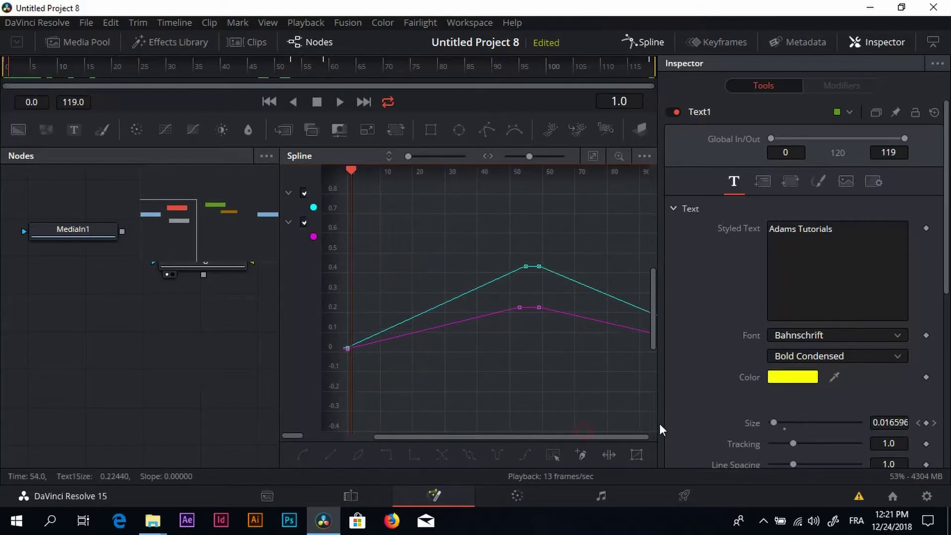
{"action": "left_click_drag", "start_coordinate": [618, 241], "coordinate": [421, 365]}
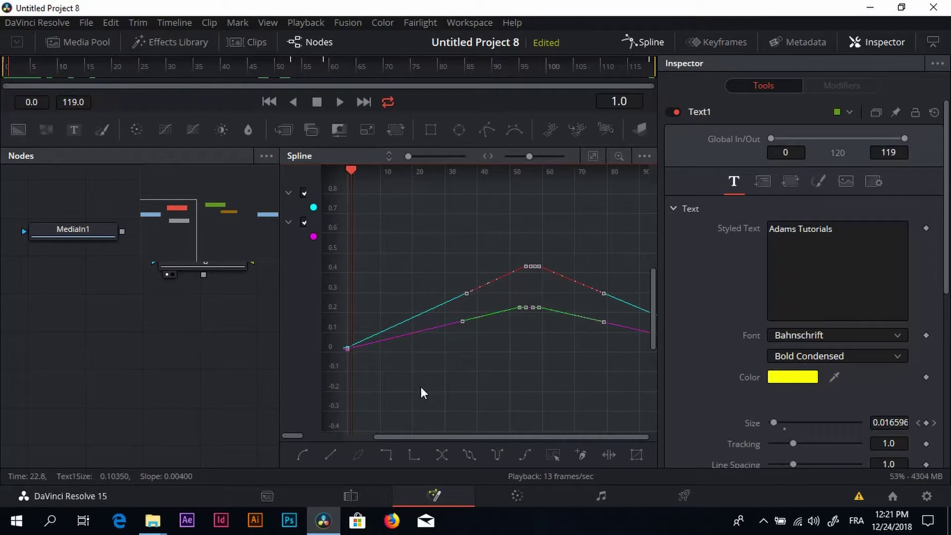
{"action": "key", "text": "s"}
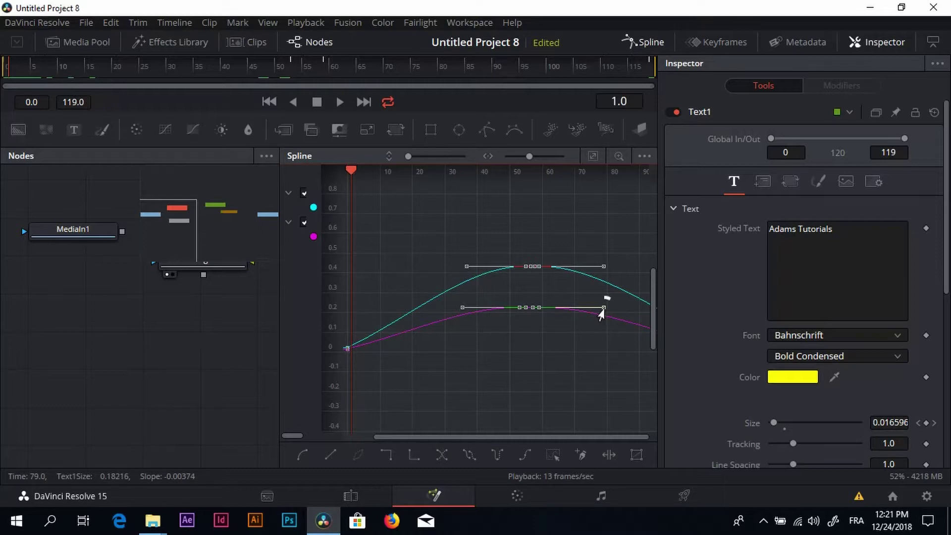
Stretch the Size and Height tangents after the peak to flatten the Height curve.
{"action": "left_click_drag", "start_coordinate": [599, 310], "coordinate": [638, 314]}
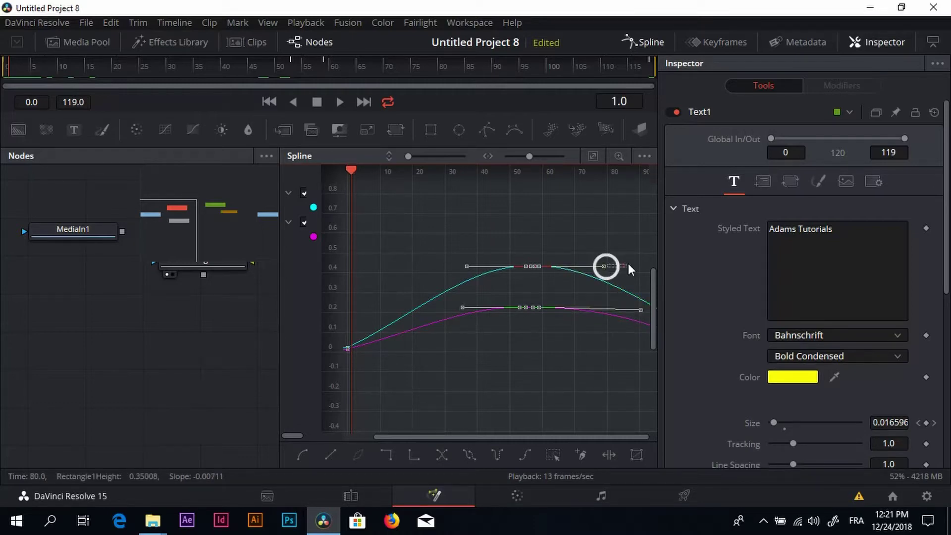
{"action": "left_click_drag", "start_coordinate": [628, 264], "coordinate": [637, 264]}
{"action": "left_click", "coordinate": [604, 268]}
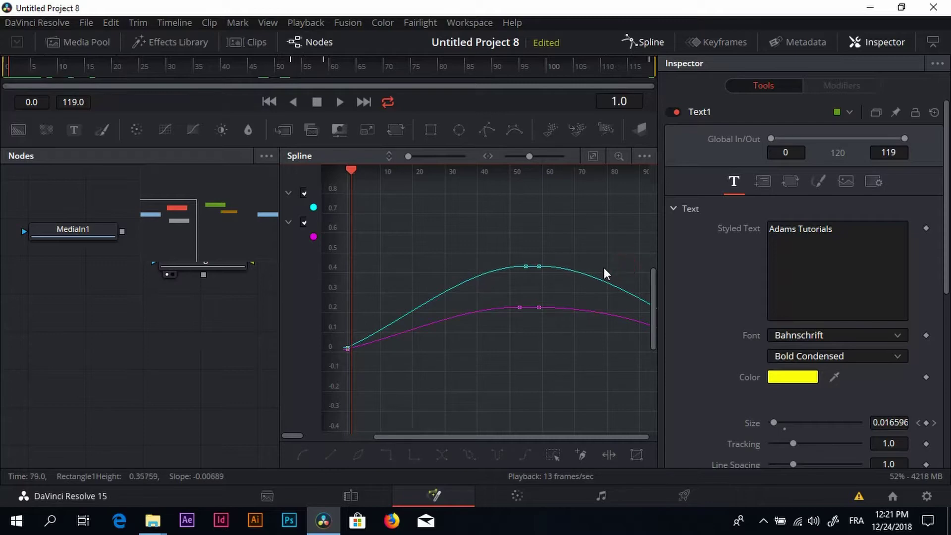
{"action": "left_click", "coordinate": [536, 267]}
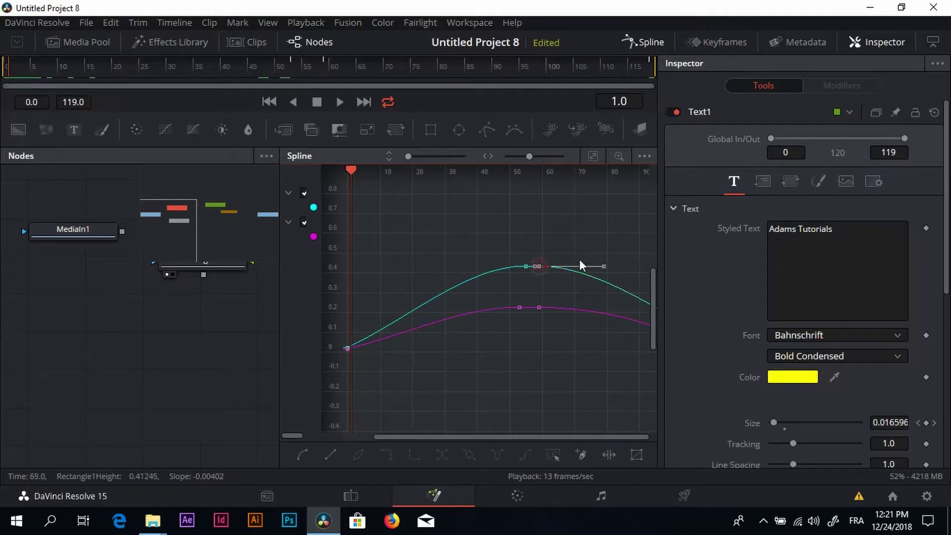
{"action": "right_click", "coordinate": [613, 264]}
{"action": "left_click", "coordinate": [631, 266]}
{"action": "left_click", "coordinate": [537, 267]}
{"action": "left_click_drag", "start_coordinate": [601, 269], "coordinate": [631, 269]}
Revert to linear, re-smooth the peak keyframes, and lengthen both eases to flatten the Height peak.
{"action": "key", "text": "ctrl"}
{"action": "left_click", "coordinate": [545, 287], "text": "ctrl"}
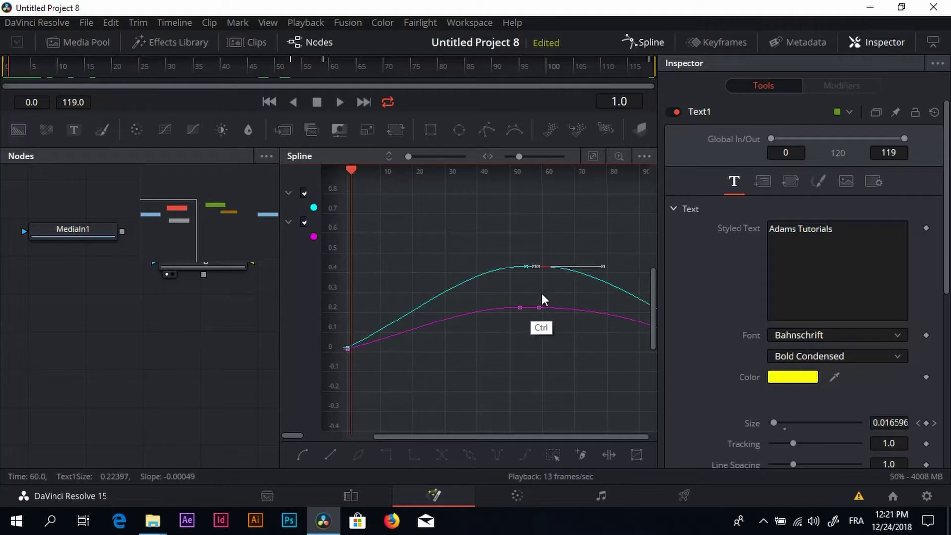
{"action": "key", "text": "shift+l"}
{"action": "left_click_drag", "start_coordinate": [486, 230], "coordinate": [587, 395]}
{"action": "key", "text": "shift+s"}
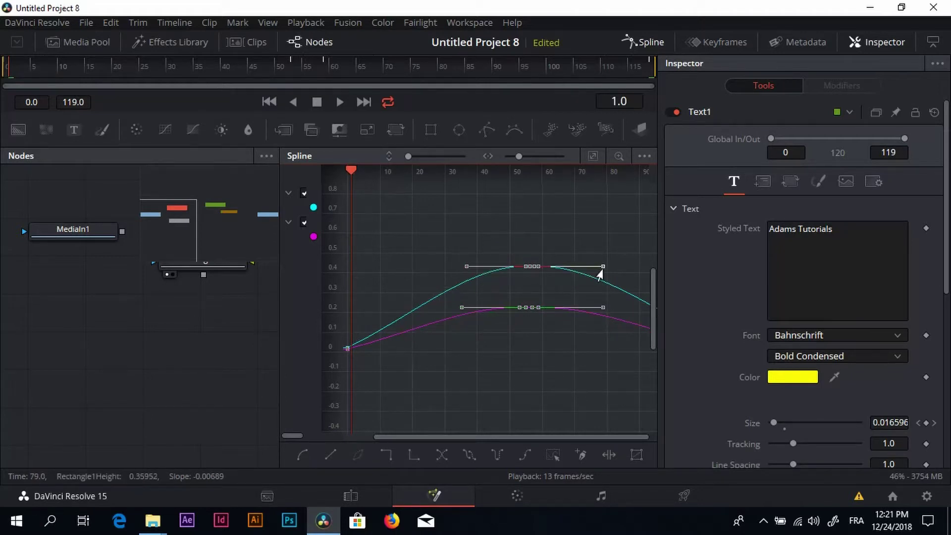
{"action": "left_click_drag", "start_coordinate": [601, 311], "coordinate": [638, 315]}
{"action": "left_click_drag", "start_coordinate": [552, 268], "coordinate": [554, 272]}
{"action": "left_click", "coordinate": [578, 265]}
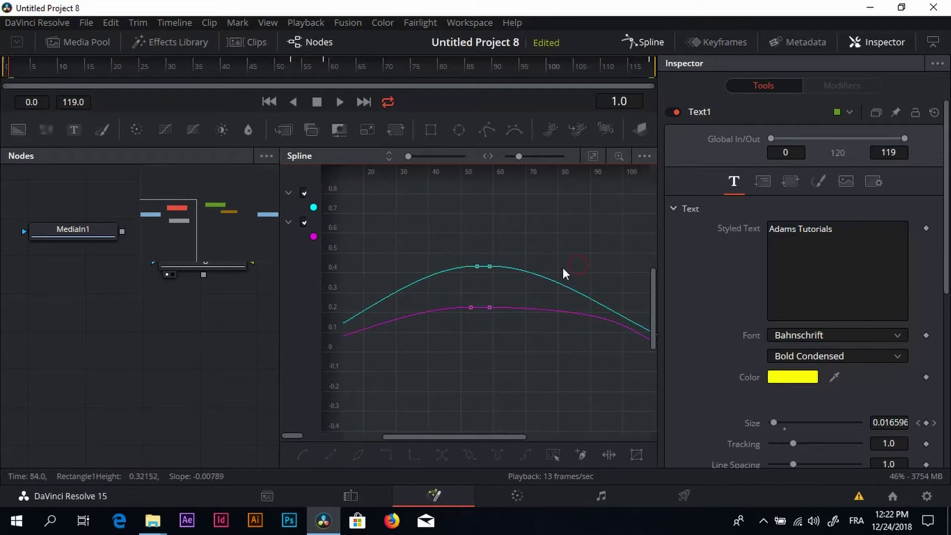
{"action": "left_click", "coordinate": [487, 267]}
{"action": "left_click_drag", "start_coordinate": [553, 268], "coordinate": [636, 268]}
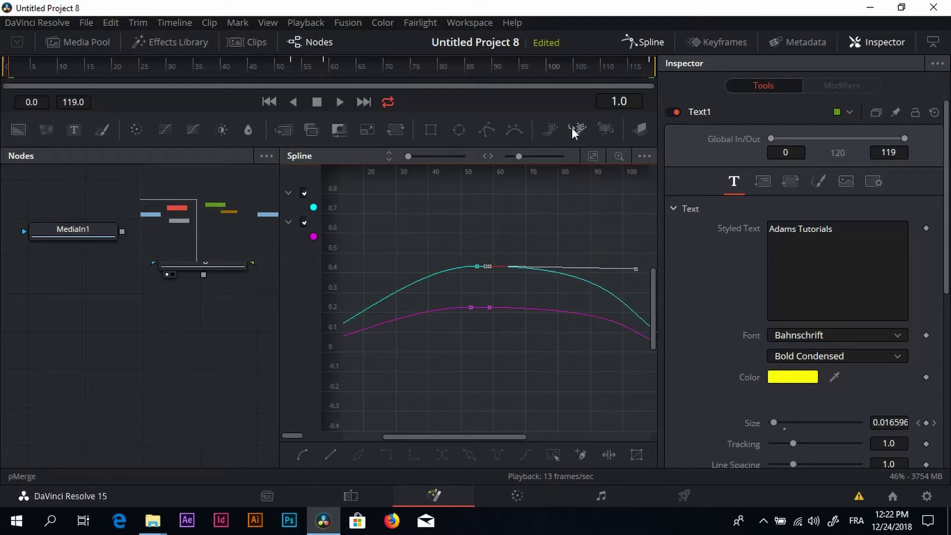
Close the curve editor and play the eased animation, stopping at frame 114.
{"action": "left_click", "coordinate": [647, 43]}
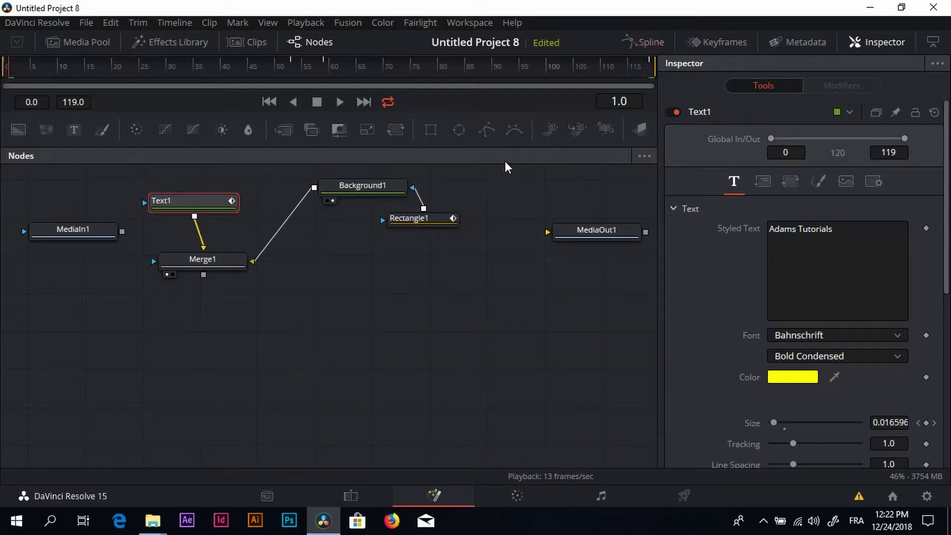
{"action": "left_click_drag", "start_coordinate": [505, 148], "coordinate": [496, 344]}
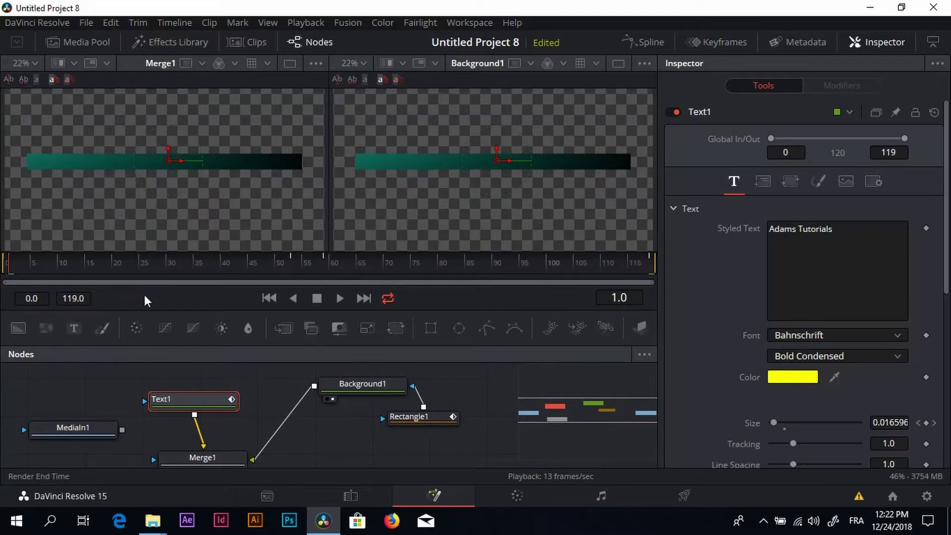
{"action": "left_click", "coordinate": [339, 298]}
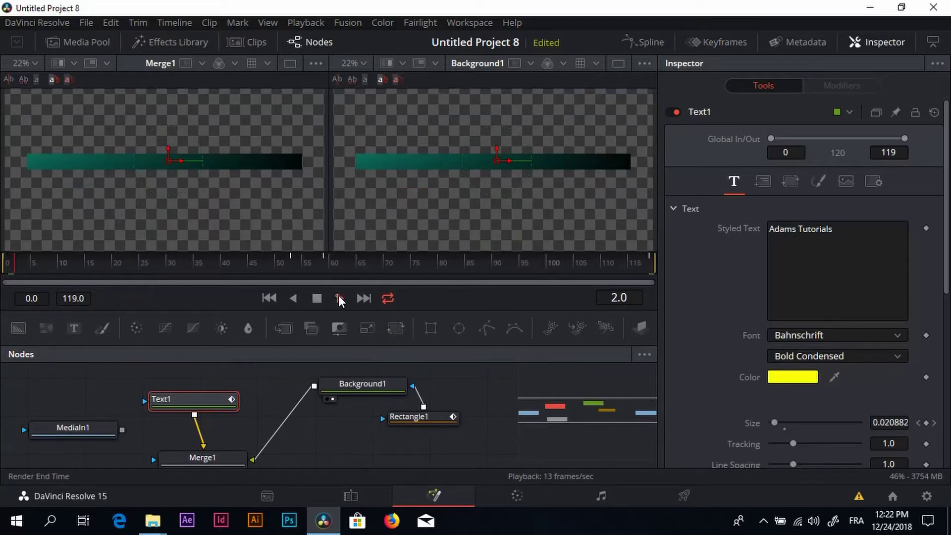
{"action": "left_click", "coordinate": [308, 303]}
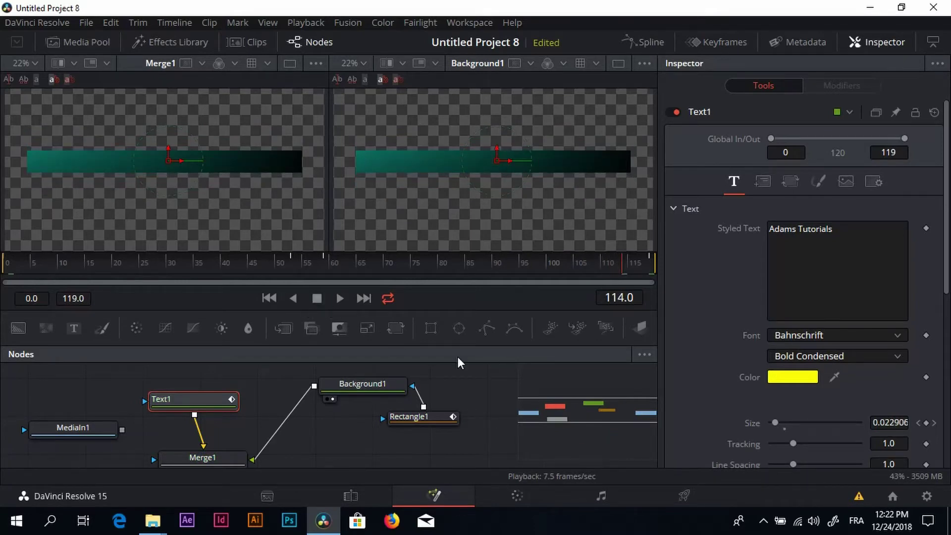
Rearrange the node graph, move MediaOut1 beside Rectangle1, and wire Merge1's output into it.
{"action": "left_click", "coordinate": [620, 422]}
{"action": "left_click_drag", "start_coordinate": [620, 423], "coordinate": [548, 438]}
{"action": "left_click_drag", "start_coordinate": [63, 403], "coordinate": [335, 448]}
{"action": "left_click_drag", "start_coordinate": [576, 405], "coordinate": [363, 426]}
{"action": "left_click_drag", "start_coordinate": [255, 392], "coordinate": [148, 378]}
{"action": "left_click_drag", "start_coordinate": [590, 392], "coordinate": [572, 400]}
{"action": "left_click_drag", "start_coordinate": [213, 426], "coordinate": [609, 412]}
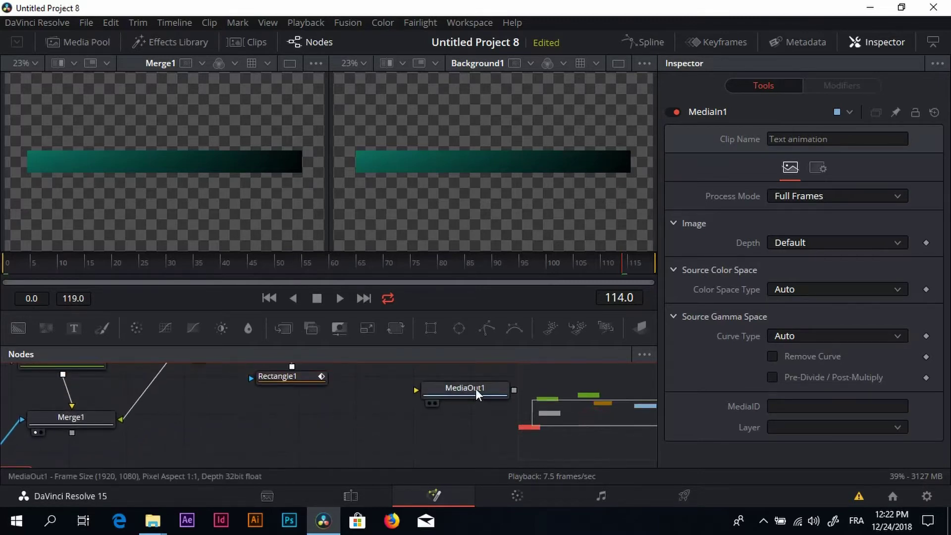
{"action": "left_click_drag", "start_coordinate": [476, 389], "coordinate": [296, 422]}
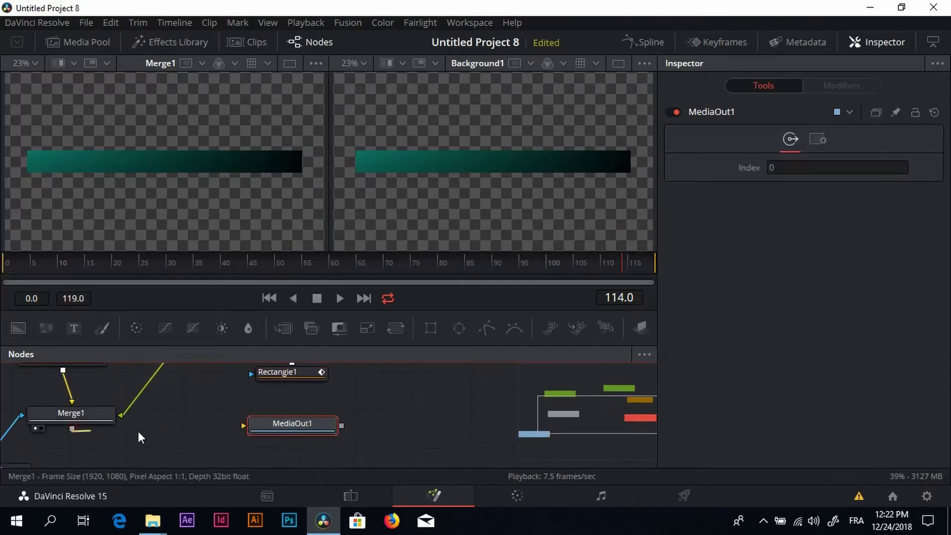
{"action": "left_click_drag", "start_coordinate": [137, 431], "coordinate": [308, 430]}
On the Deliver page, set the render file name to 'Text animation'.
{"action": "key", "text": "shift+8"}
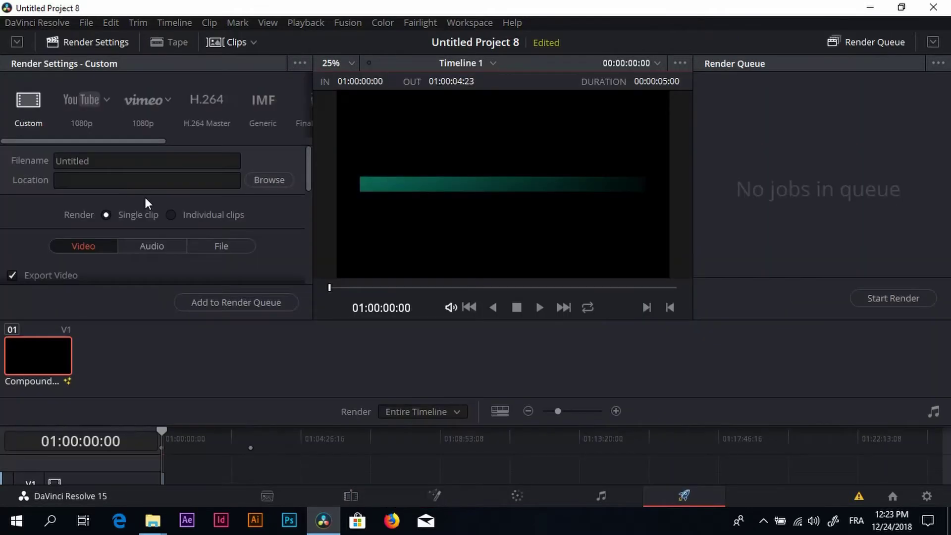
{"action": "left_click", "coordinate": [145, 163]}
{"action": "key", "text": "BackSpace"}
{"action": "key", "text": "BackSpace"}
{"action": "key", "text": "BackSpace"}
{"action": "key", "text": "BackSpace"}
{"action": "key", "text": "BackSpace"}
{"action": "key", "text": "BackSpace"}
{"action": "key", "text": "BackSpace"}
{"action": "key", "text": "BackSpace"}
{"action": "type", "text": "Text animation"}
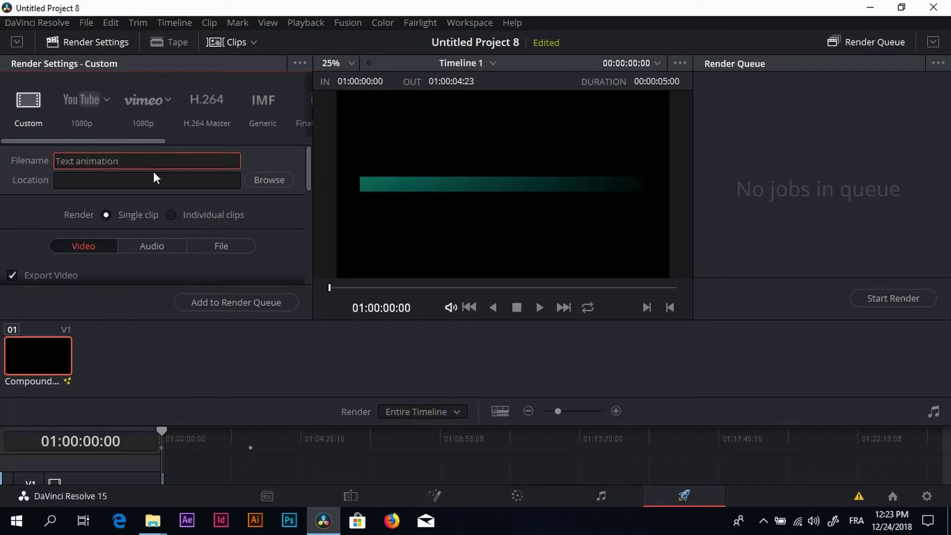
{"action": "left_click", "coordinate": [306, 185]}
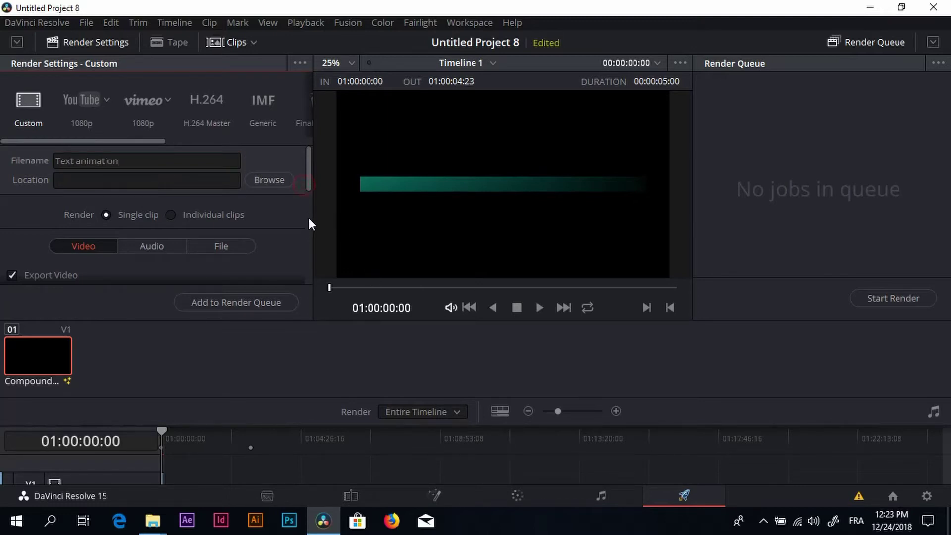
{"action": "left_click_drag", "start_coordinate": [307, 223], "coordinate": [307, 181]}
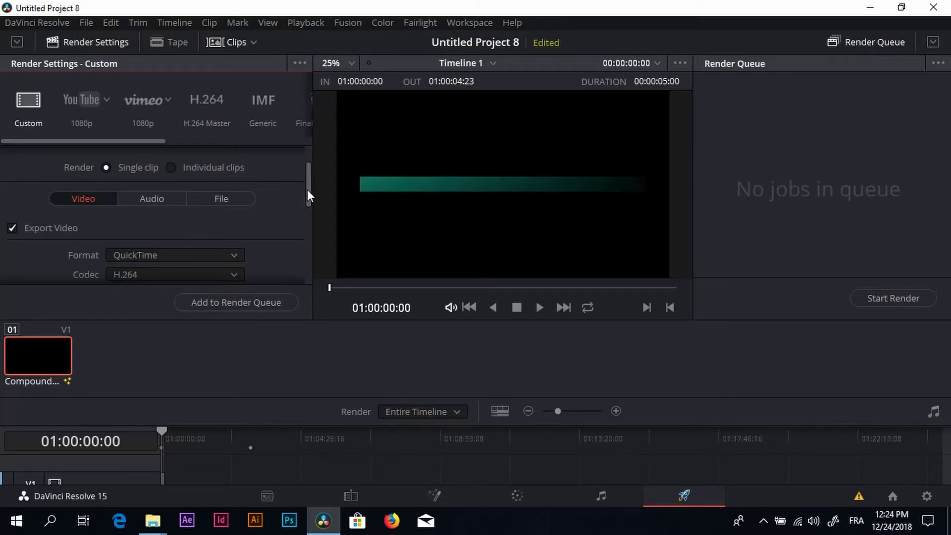
{"action": "left_click_drag", "start_coordinate": [308, 191], "coordinate": [311, 213]}
Choose MP4 format and queue the render to X:\videos under a new name, keeping text animation.mp4.
{"action": "left_click", "coordinate": [205, 167]}
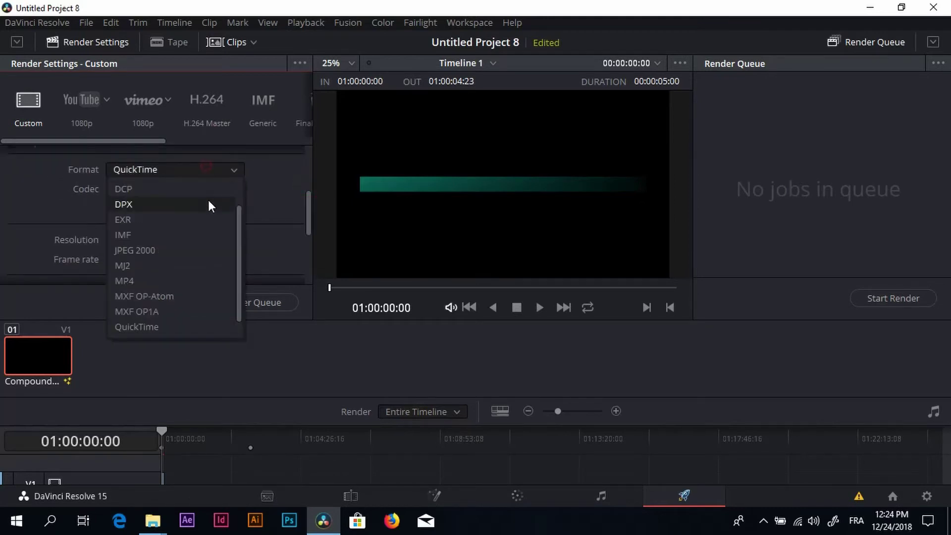
{"action": "left_click", "coordinate": [153, 282]}
{"action": "left_click", "coordinate": [244, 299]}
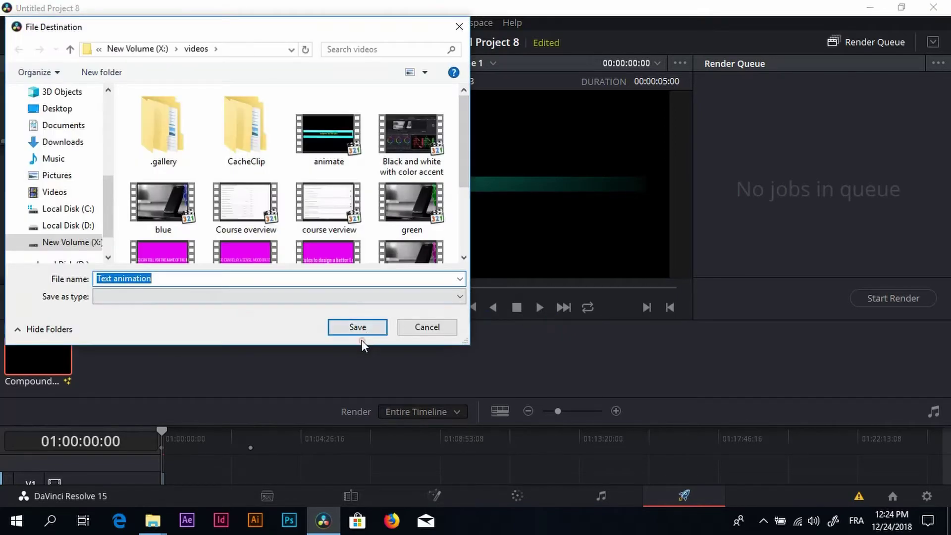
{"action": "left_click", "coordinate": [362, 333]}
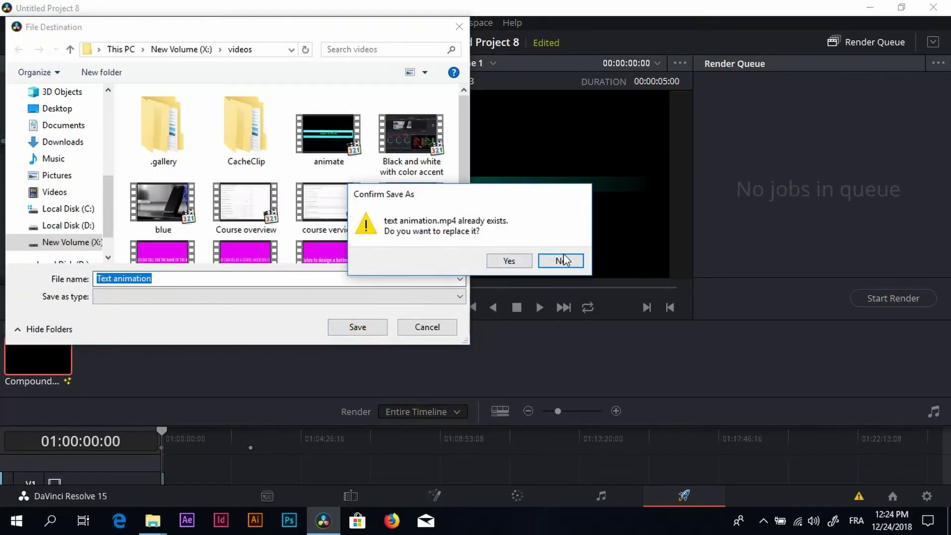
{"action": "left_click", "coordinate": [563, 259]}
{"action": "left_click", "coordinate": [210, 279]}
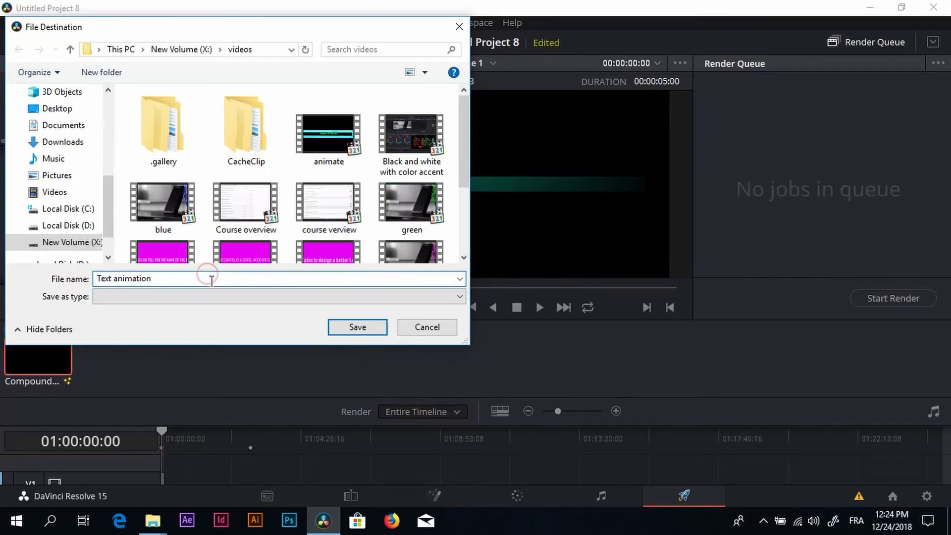
{"action": "left_click", "coordinate": [208, 283]}
{"action": "type", "text": "t"}
{"action": "left_click", "coordinate": [373, 327]}
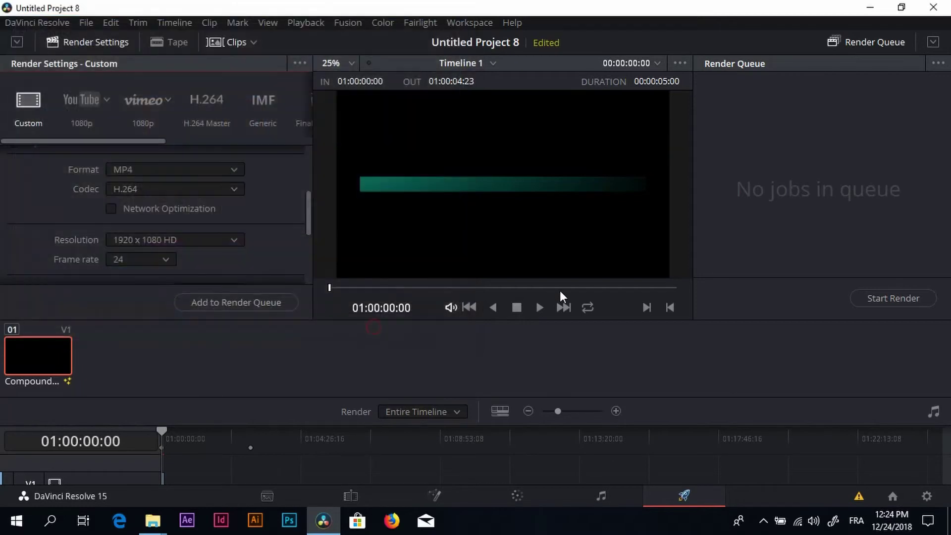
Render Job 1 to completion and open the folder containing the rendered file.
{"action": "left_click", "coordinate": [891, 297]}
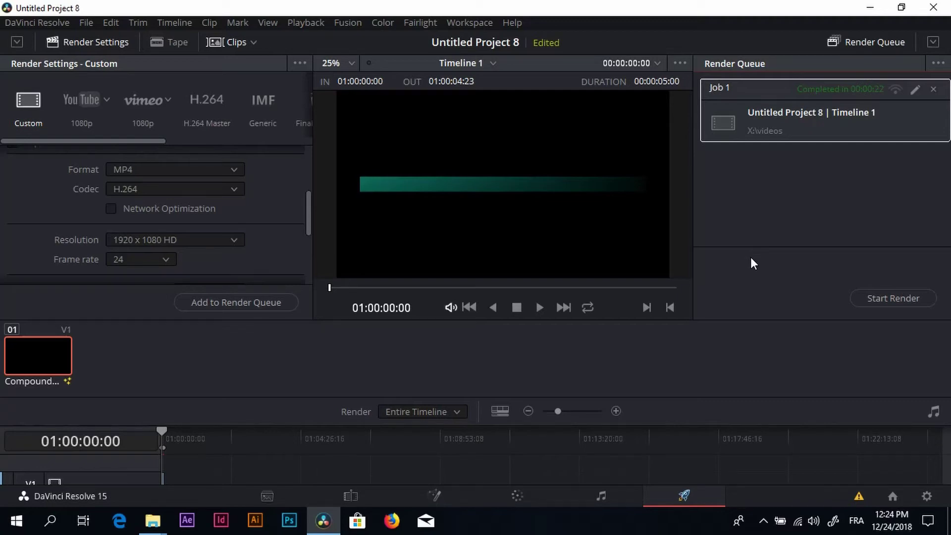
{"action": "right_click", "coordinate": [782, 113]}
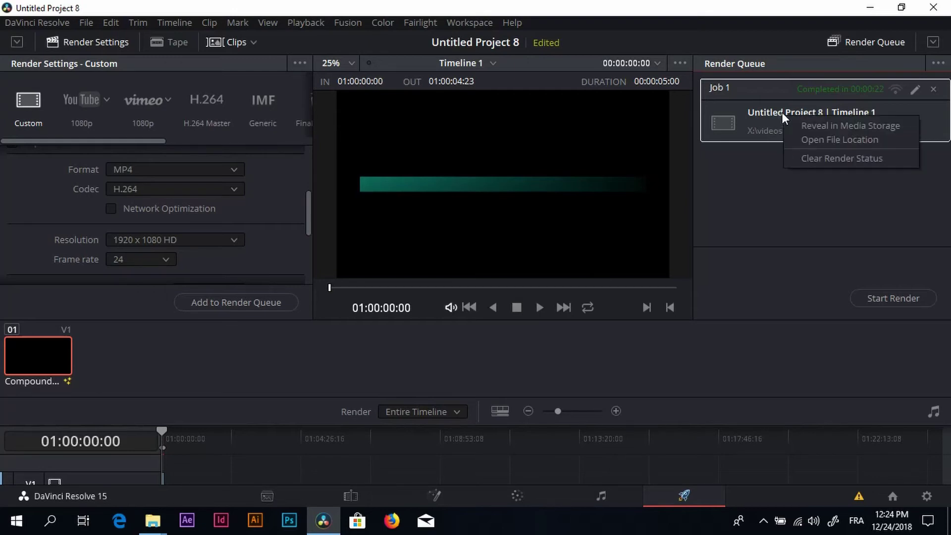
{"action": "left_click", "coordinate": [828, 141]}
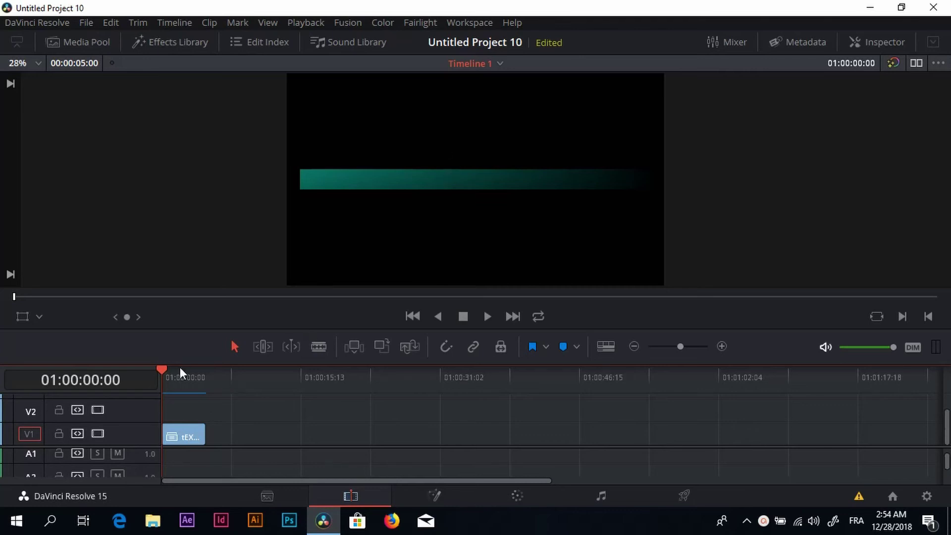
Place the desk photo on V1 under the title moved to V2, aligned at the start.
{"action": "left_click_drag", "start_coordinate": [174, 372], "coordinate": [155, 376]}
{"action": "left_click", "coordinate": [94, 43]}
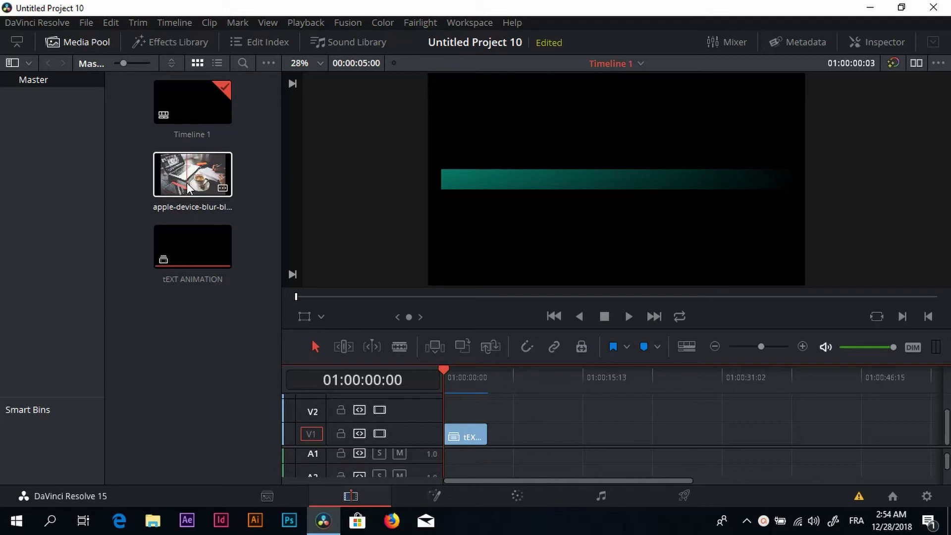
{"action": "left_click_drag", "start_coordinate": [188, 188], "coordinate": [556, 438]}
{"action": "mouse_move", "coordinate": [451, 430]}
{"action": "left_mouse_down"}
{"action": "mouse_move", "coordinate": [459, 433]}
{"action": "mouse_move", "coordinate": [458, 418]}
{"action": "left_mouse_up"}
{"action": "left_click_drag", "start_coordinate": [575, 435], "coordinate": [466, 435]}
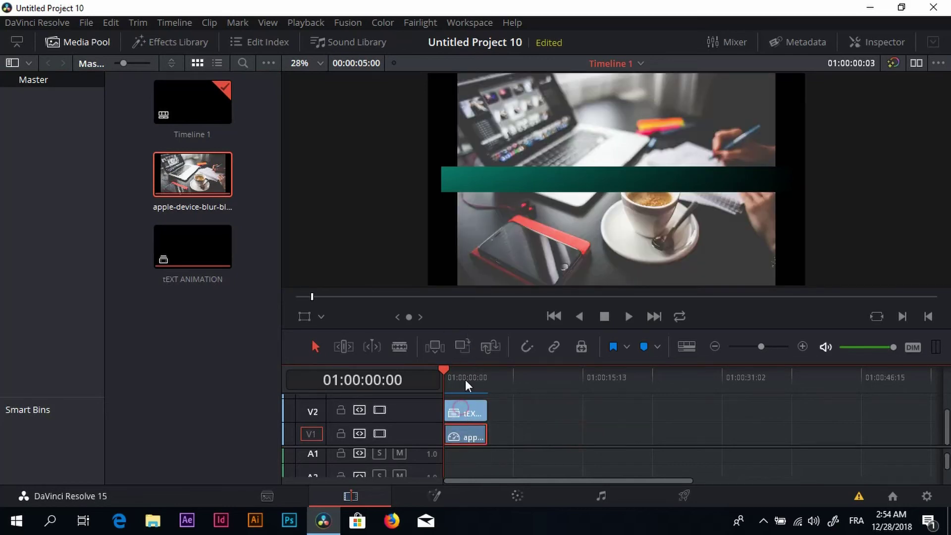
Zoom the photo clip to 1.410 to fill the frame and preview the composite.
{"action": "left_click", "coordinate": [461, 410]}
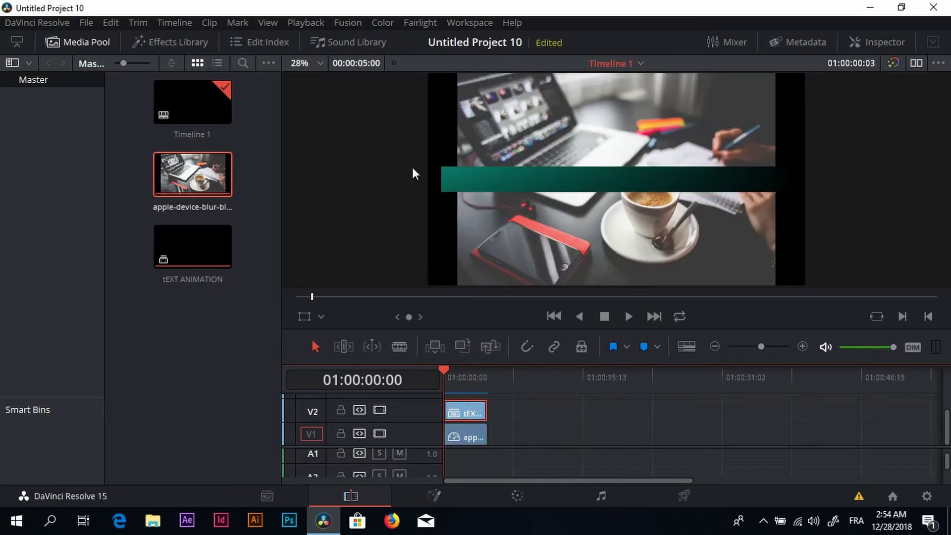
{"action": "left_click", "coordinate": [467, 436]}
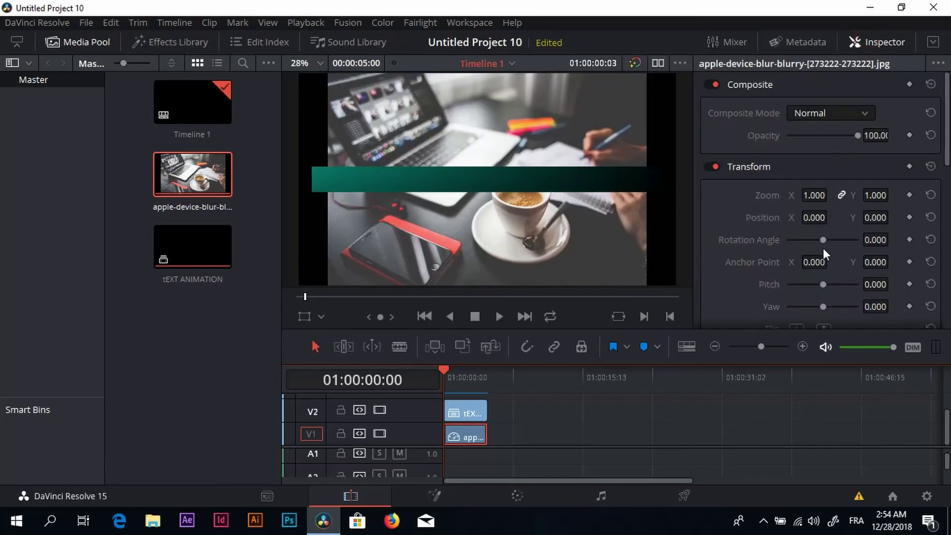
{"action": "left_click_drag", "start_coordinate": [814, 195], "coordinate": [835, 228]}
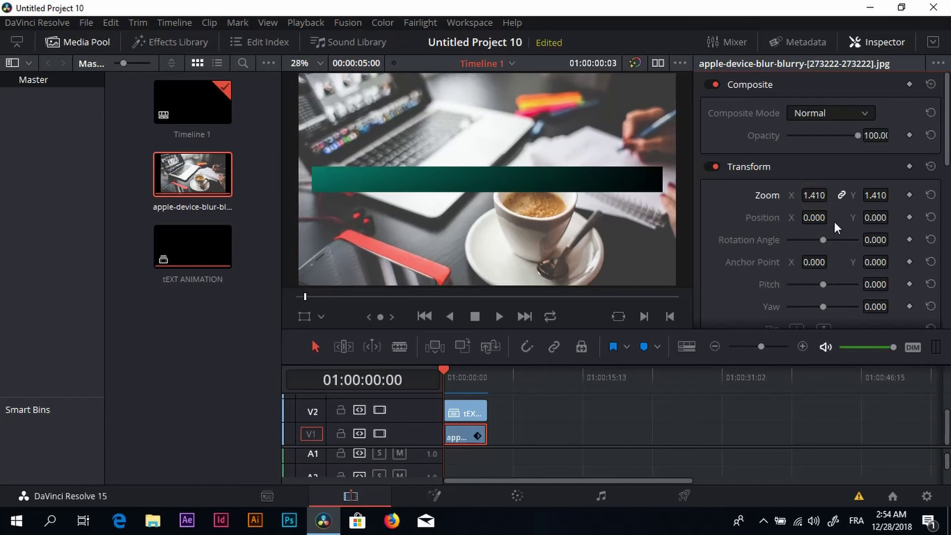
{"action": "left_click", "coordinate": [503, 319]}
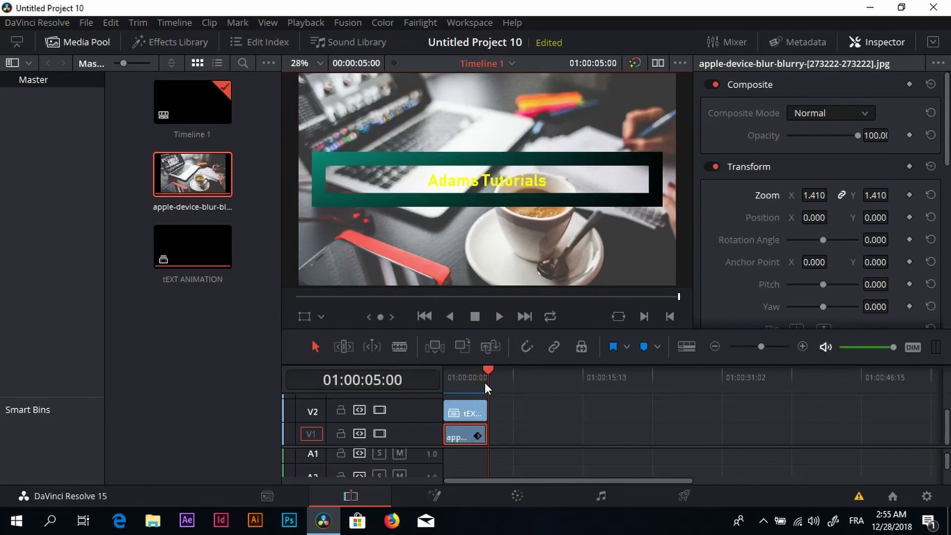
{"action": "left_click_drag", "start_coordinate": [485, 383], "coordinate": [438, 376]}
{"action": "left_click", "coordinate": [686, 495]}
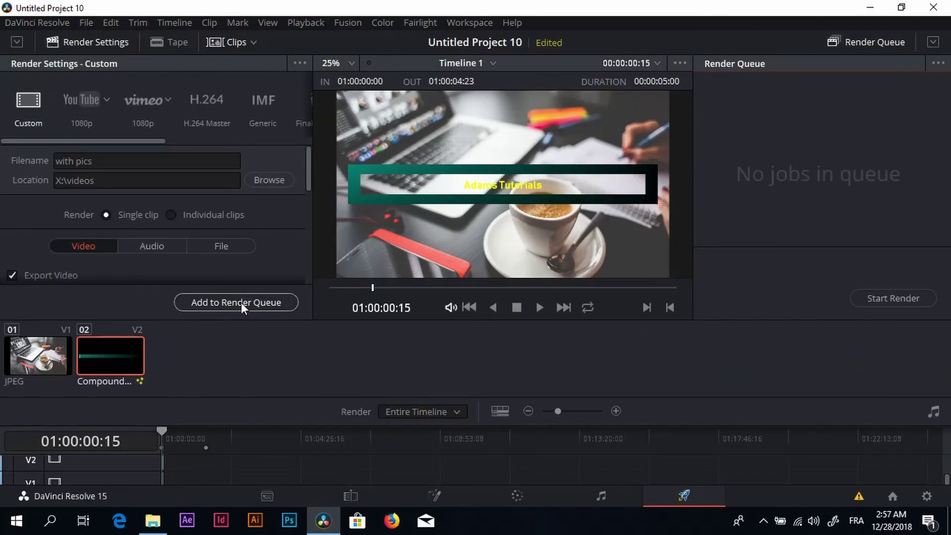
Queue and render the composite as 'with pics', then open the X:\videos folder.
{"action": "left_click", "coordinate": [236, 302]}
{"action": "left_click", "coordinate": [892, 297]}
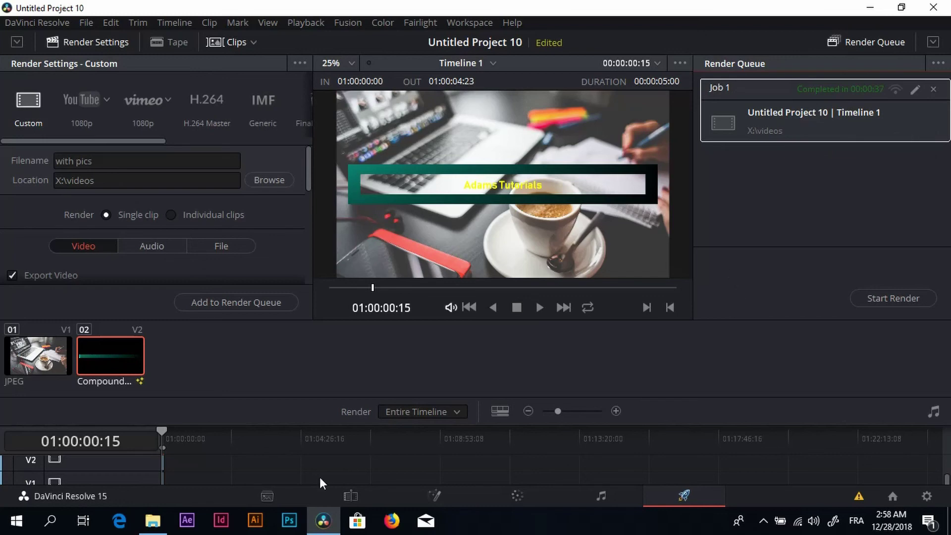
{"action": "left_click", "coordinate": [152, 520]}
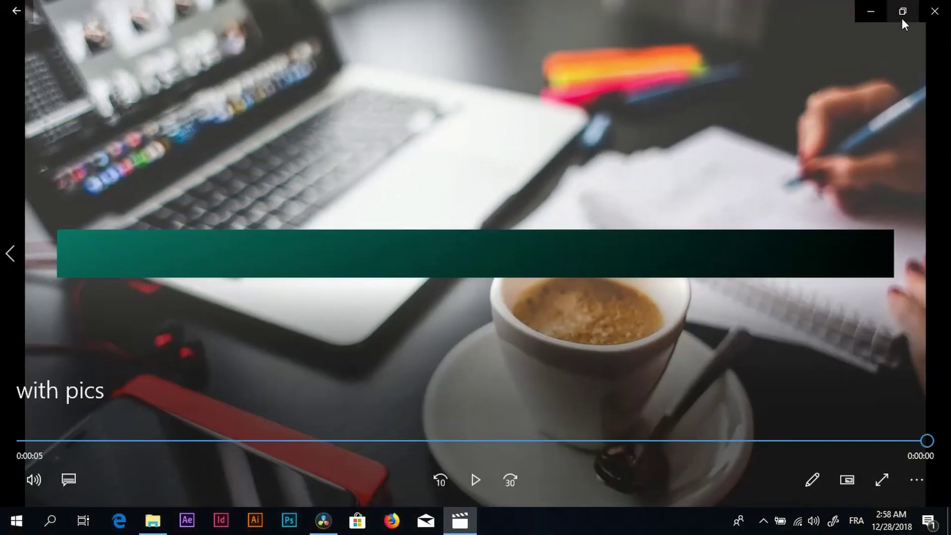
Replay the 'with pics' video from the beginning in Movies & TV.
{"action": "key", "text": "space"}
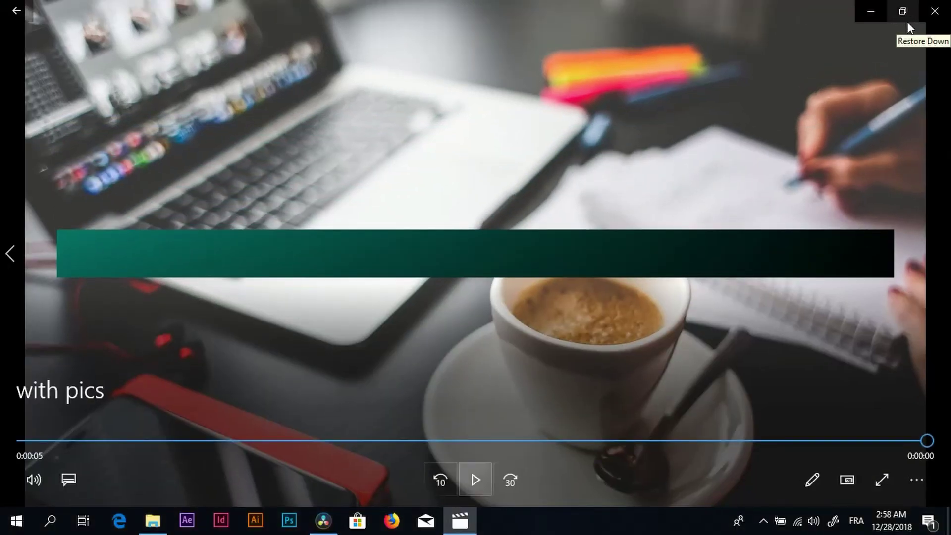